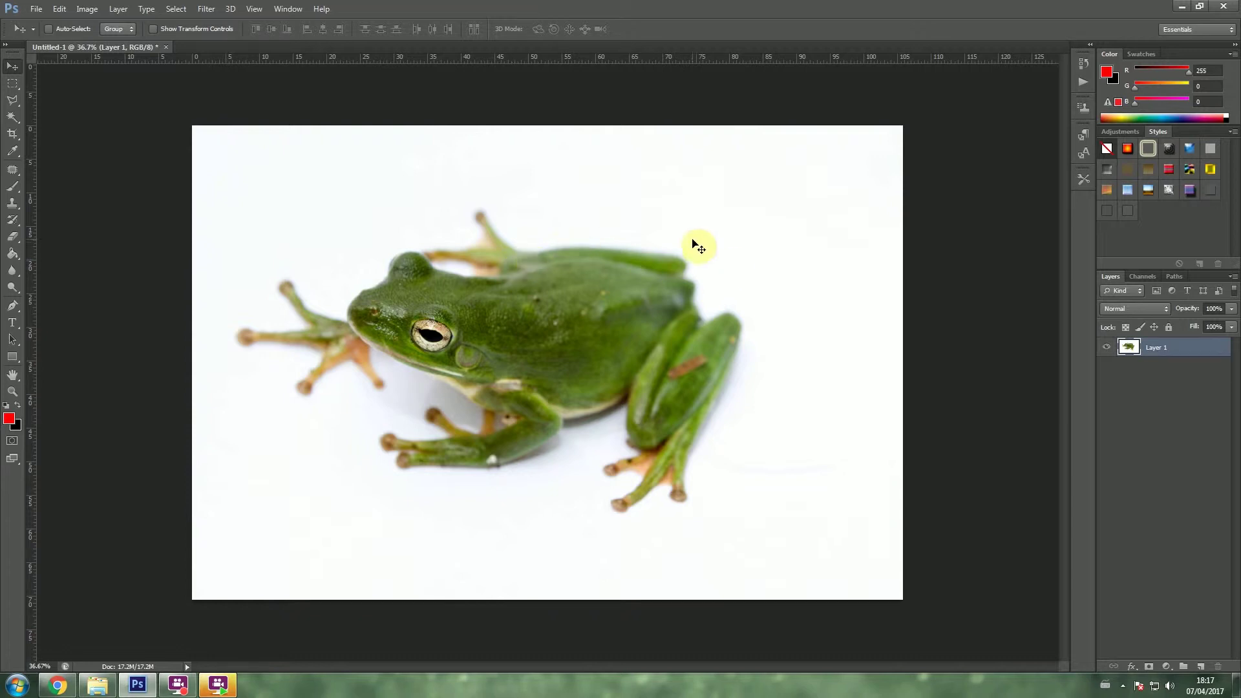
Duplicate Layer 1 with the default copy name.
click(1201, 351)
right_click(1200, 352)
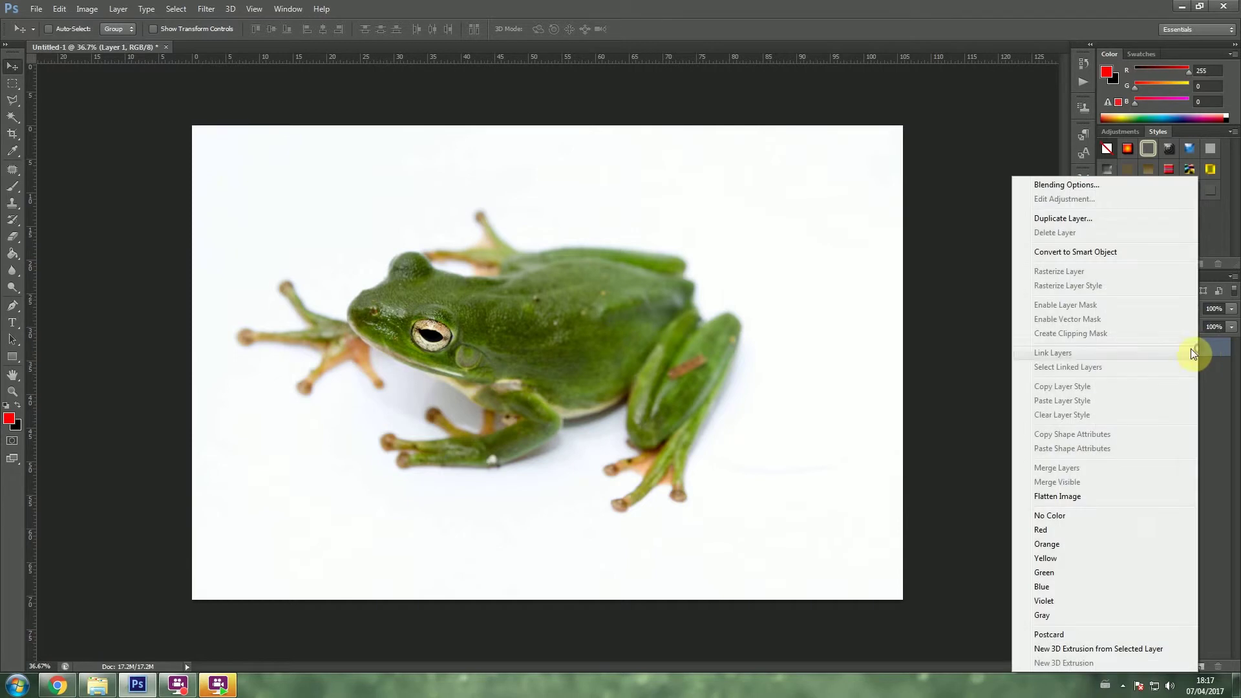
click(1106, 218)
click(732, 213)
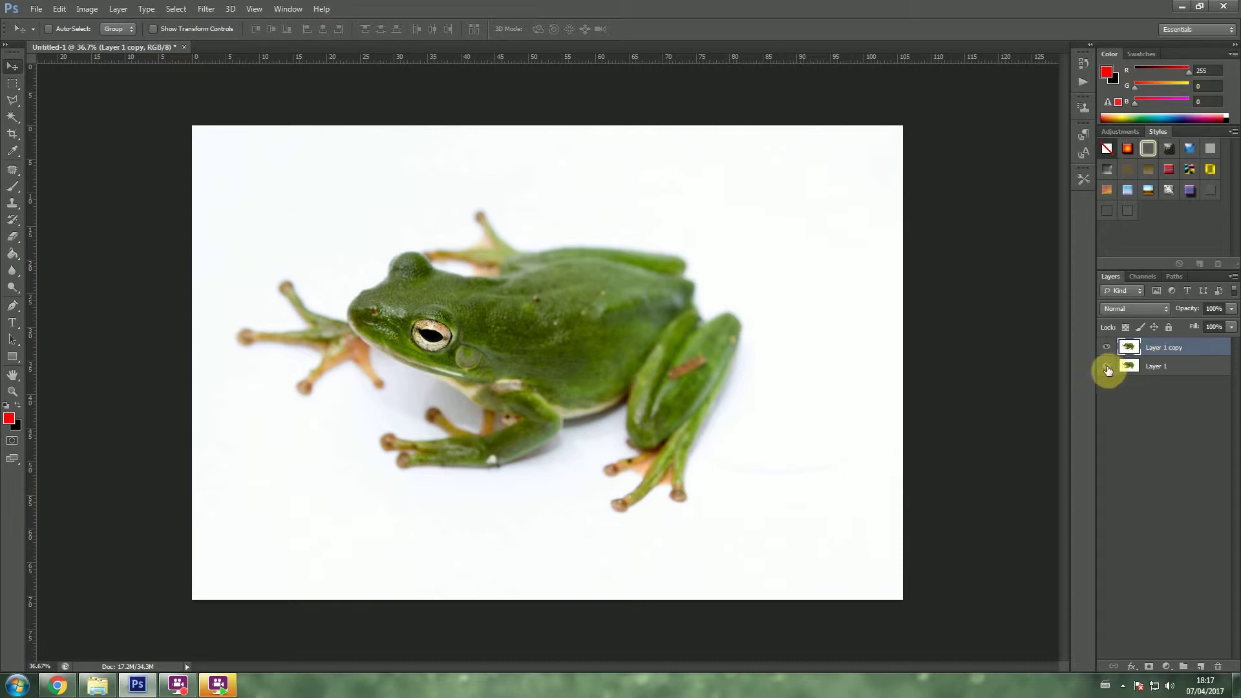
Delete a rectangular area over the frog's head and body on Layer 1 copy, and clear the selection.
click(13, 83)
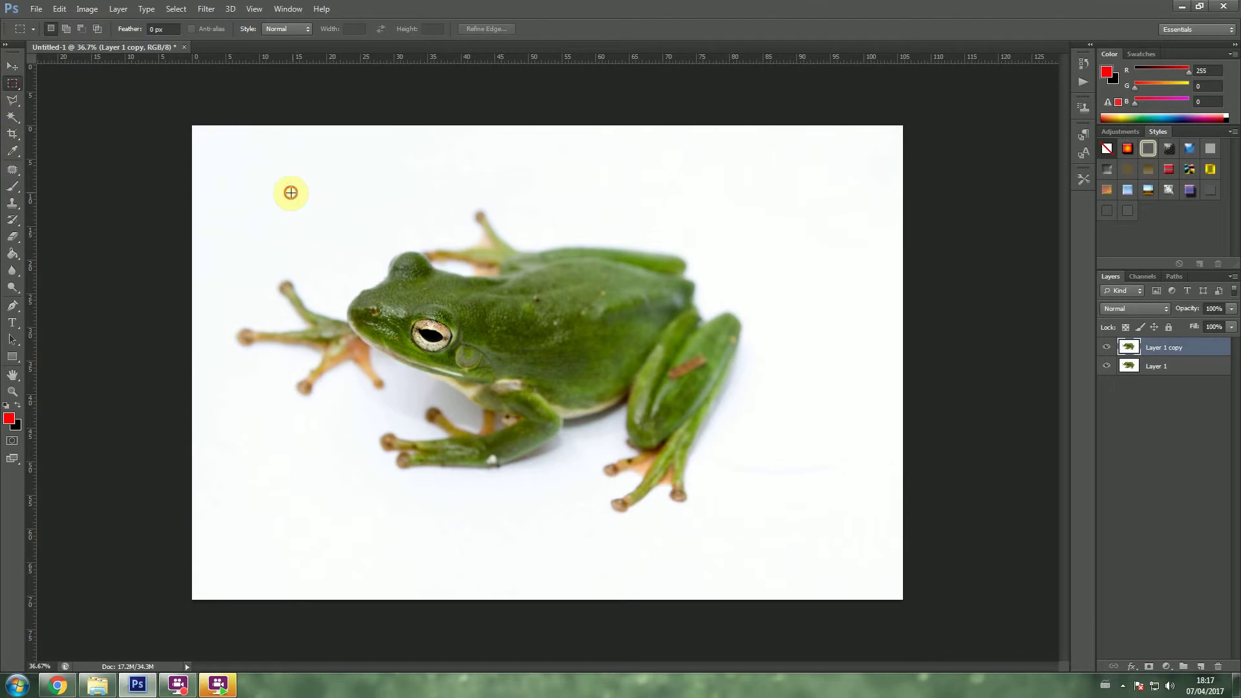
drag(291, 193, 647, 409)
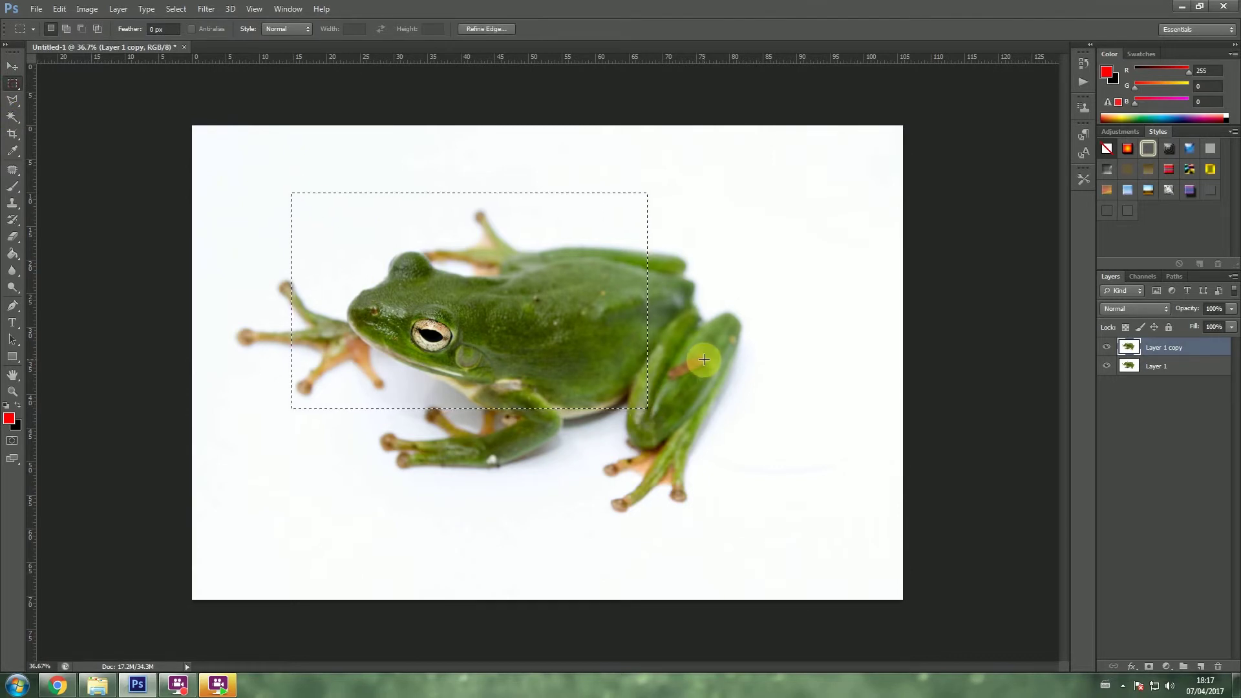
key(Delete)
key(ctrl+d)
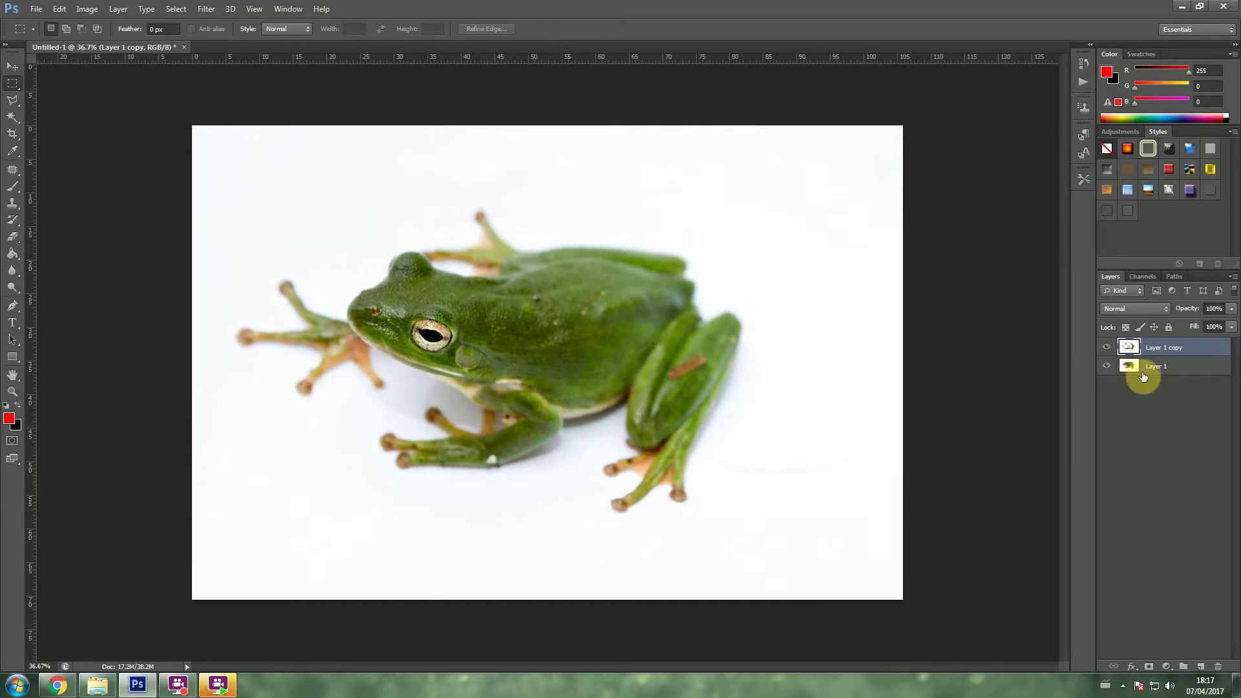
Hide Layer 1 and undo the rectangular deletion on Layer 1 copy, leaving nothing selected.
click(1106, 366)
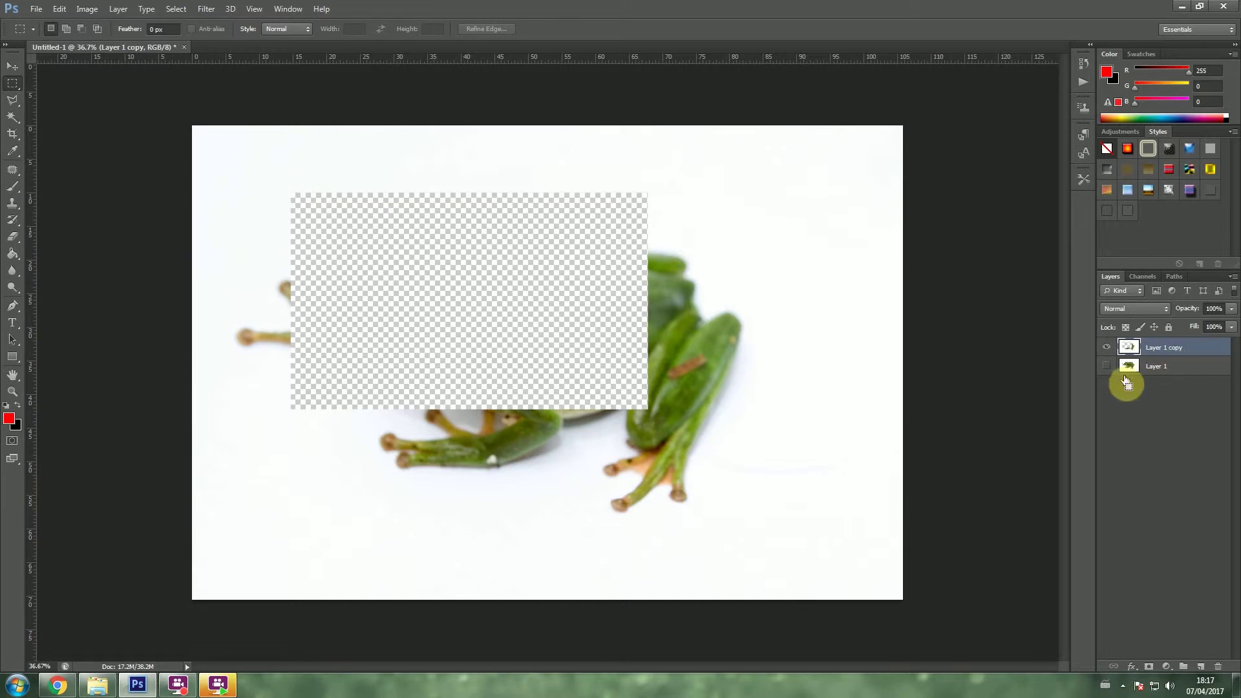
key(ctrl+z)
key(ctrl+d)
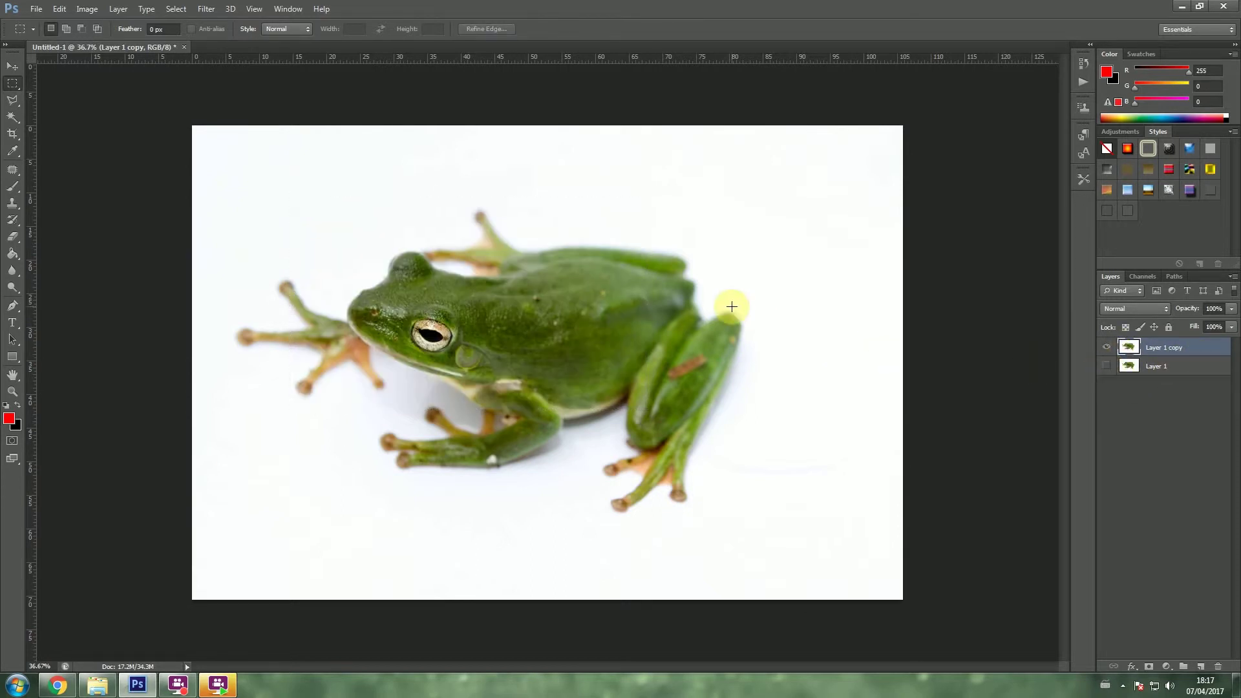
Paint five red test strokes with the Brush tool across the frog and the background above it.
click(13, 187)
drag(238, 182, 606, 215)
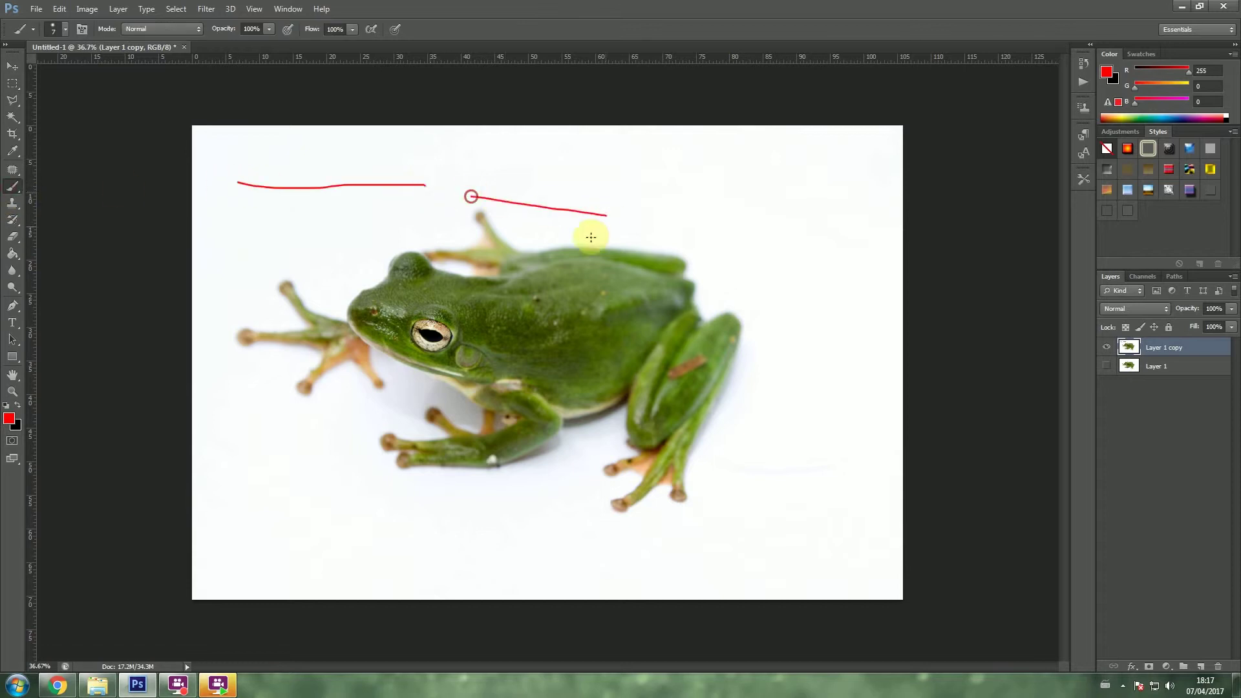
drag(521, 263, 679, 293)
drag(520, 356, 658, 362)
drag(509, 415, 647, 438)
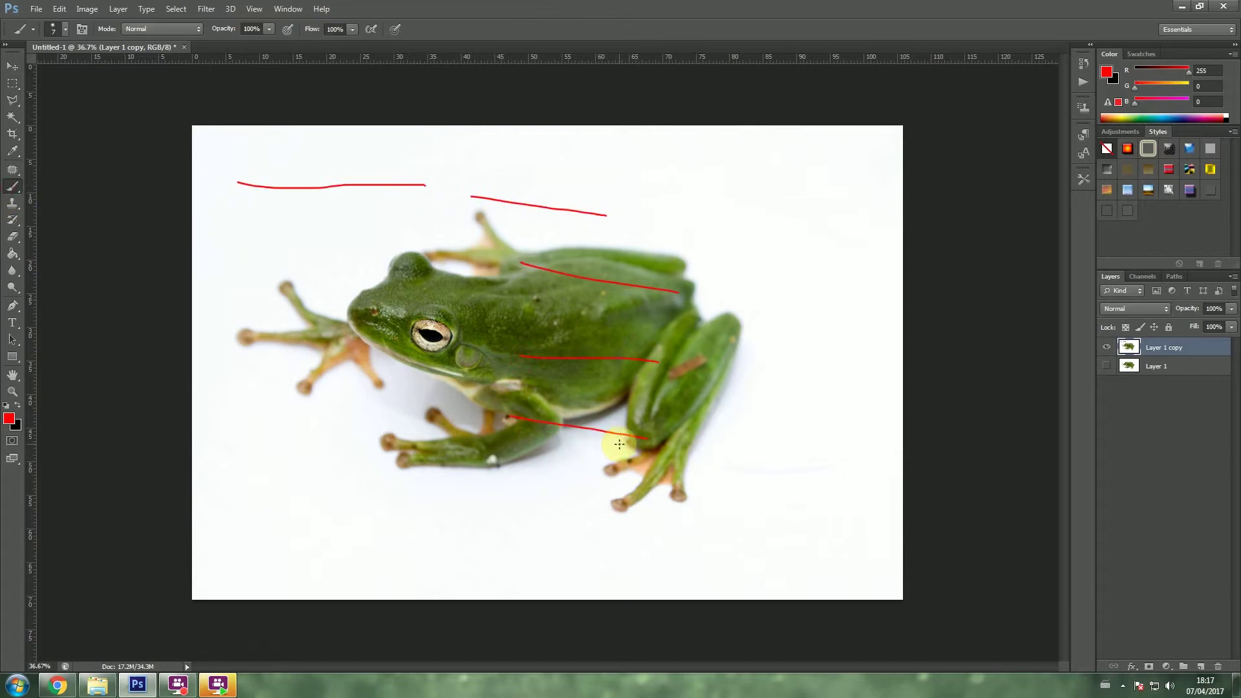
Undo the red test strokes one after another.
key(ctrl+z)
key(ctrl+z)
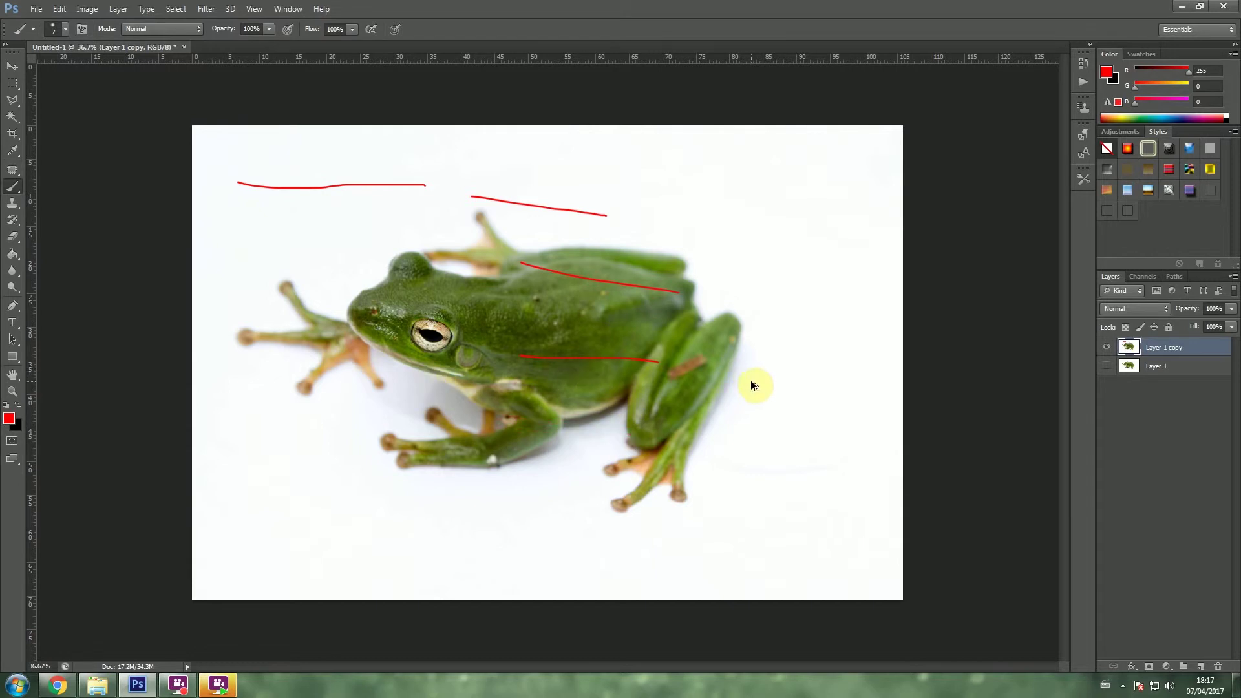
key(ctrl+z)
key(ctrl+z)
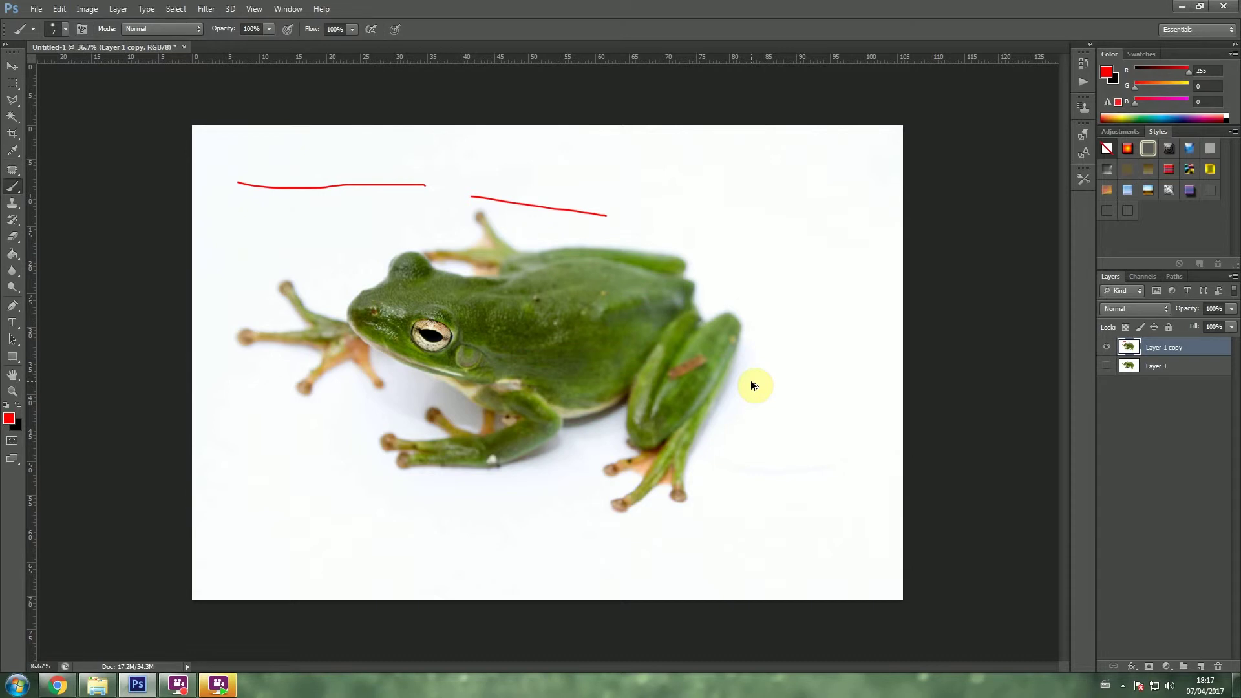
key(ctrl+z)
Paint a new set of five red brush strokes from above the frog down to below its hind foot.
drag(372, 241, 660, 212)
drag(516, 322, 740, 315)
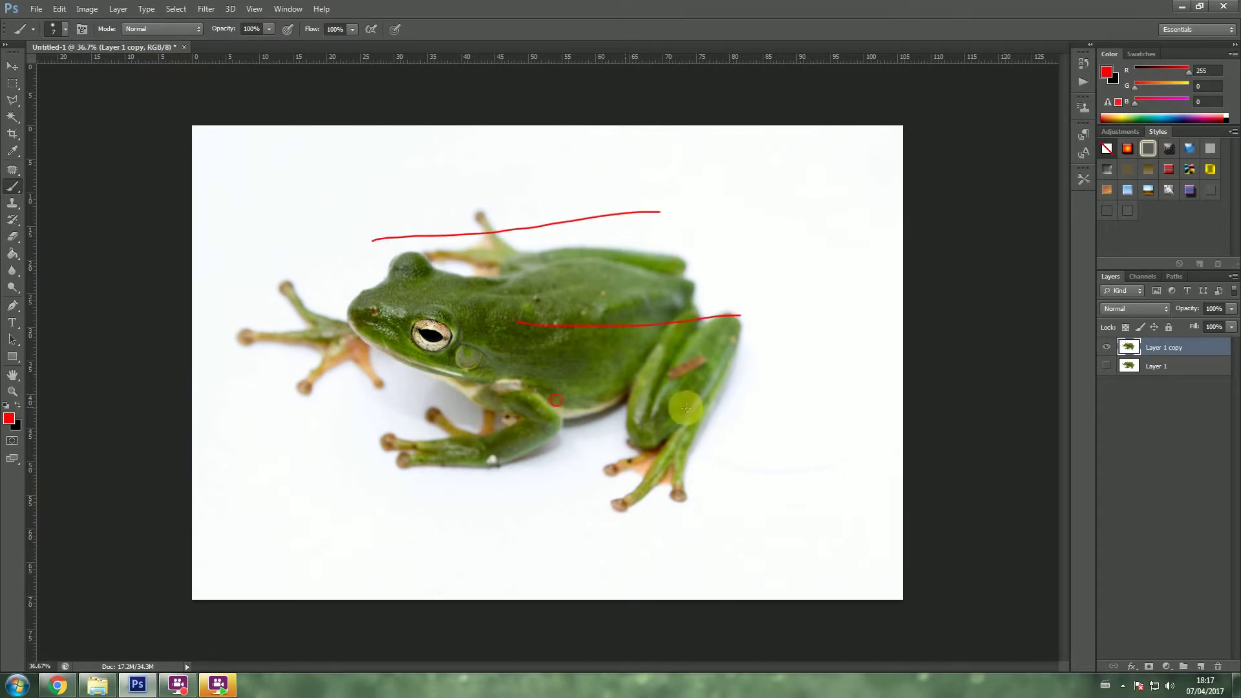
drag(555, 401, 728, 408)
drag(563, 456, 721, 489)
drag(524, 499, 667, 523)
Undo and restore the lowest red brush stroke repeatedly with the single-level Undo command.
click(60, 10)
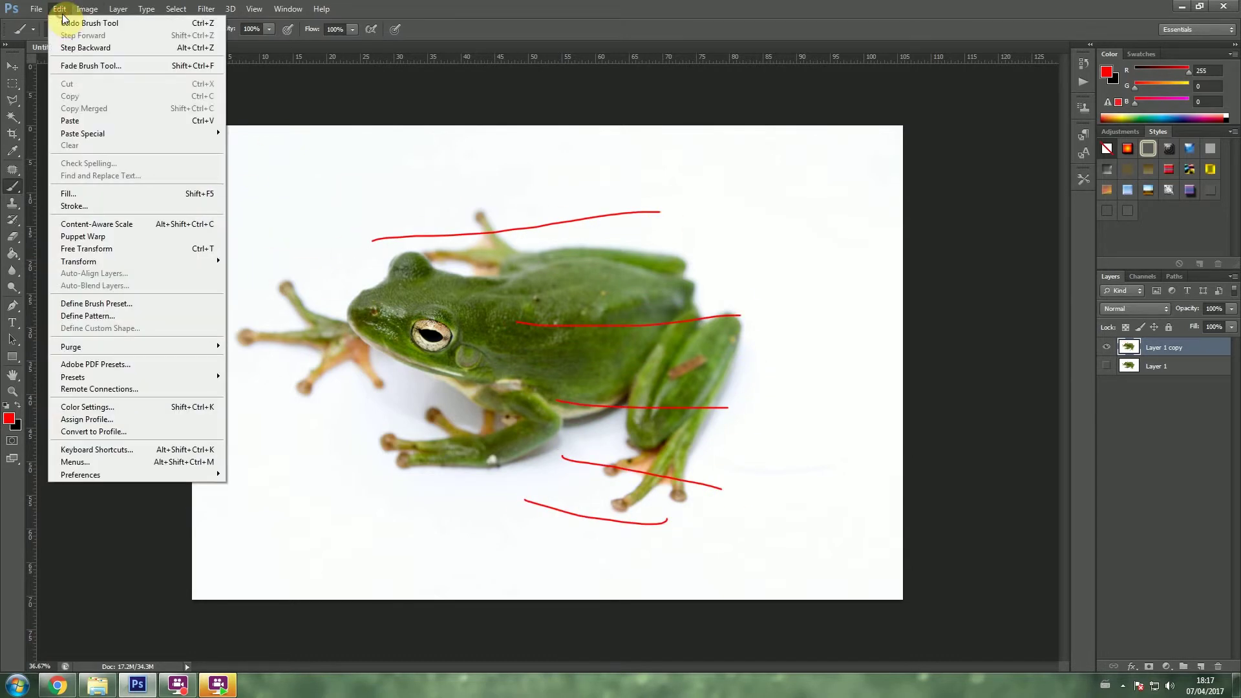
click(84, 24)
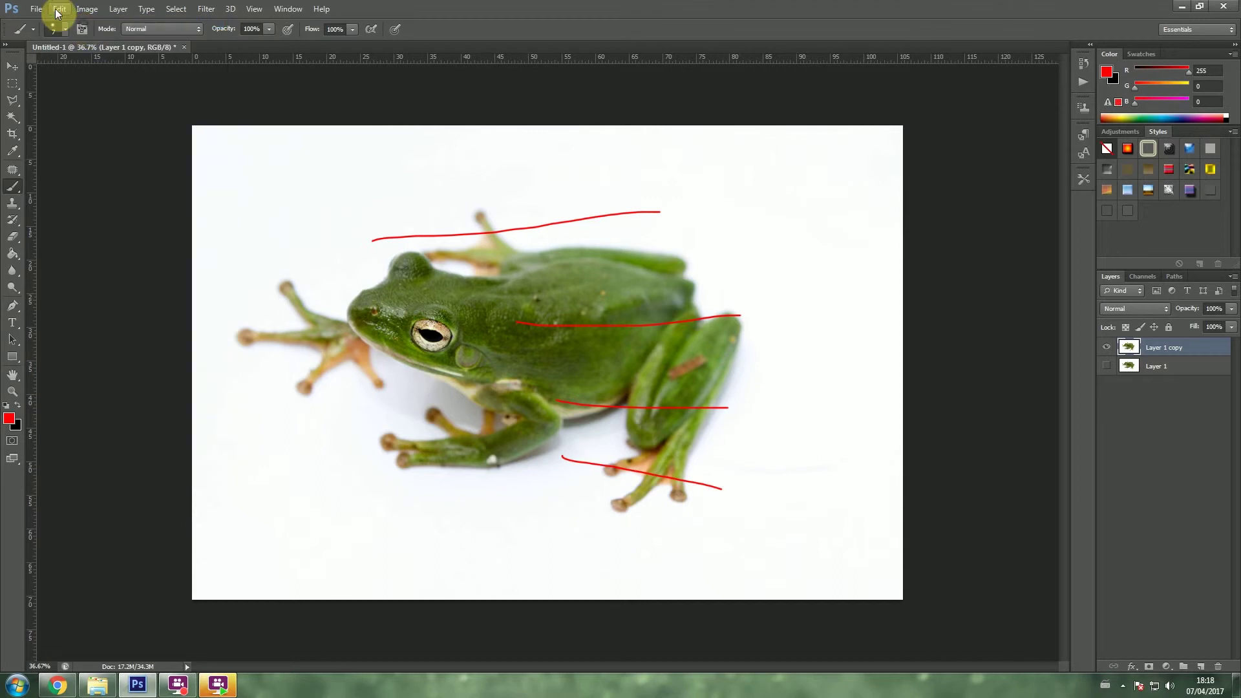
click(59, 9)
click(67, 26)
click(59, 9)
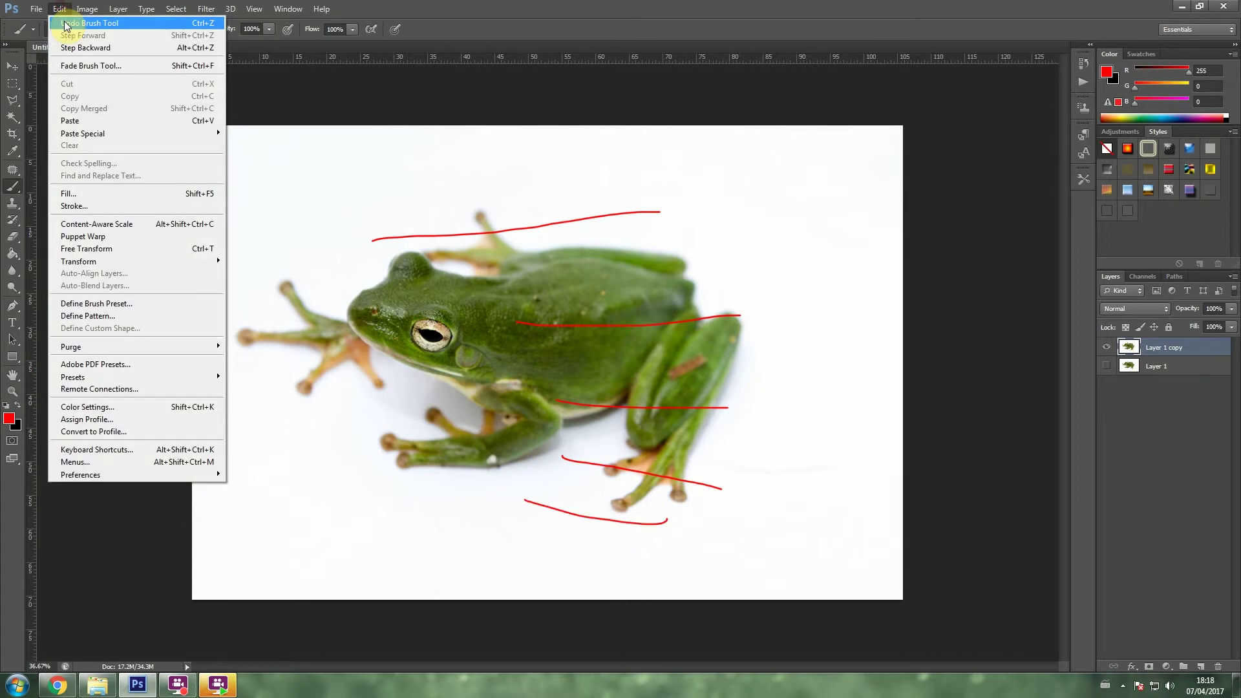
click(64, 24)
click(59, 9)
click(65, 25)
click(59, 9)
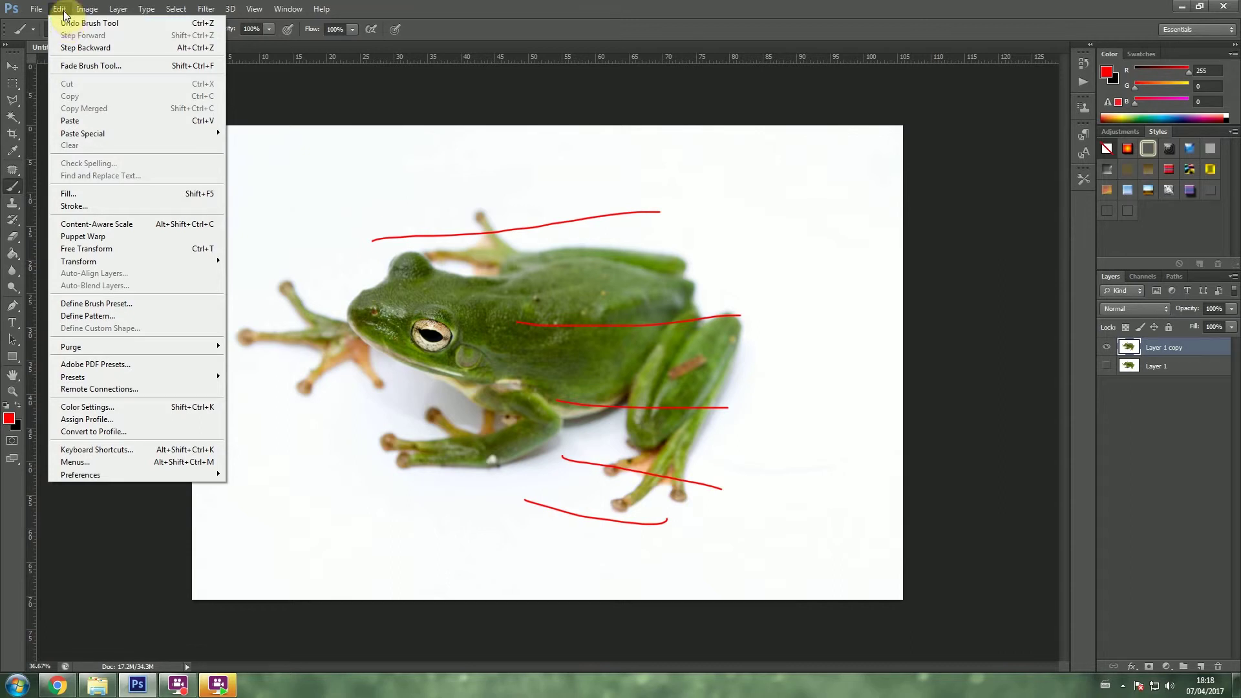
Step backward three times to remove the three lowest red brush strokes.
click(88, 48)
click(59, 9)
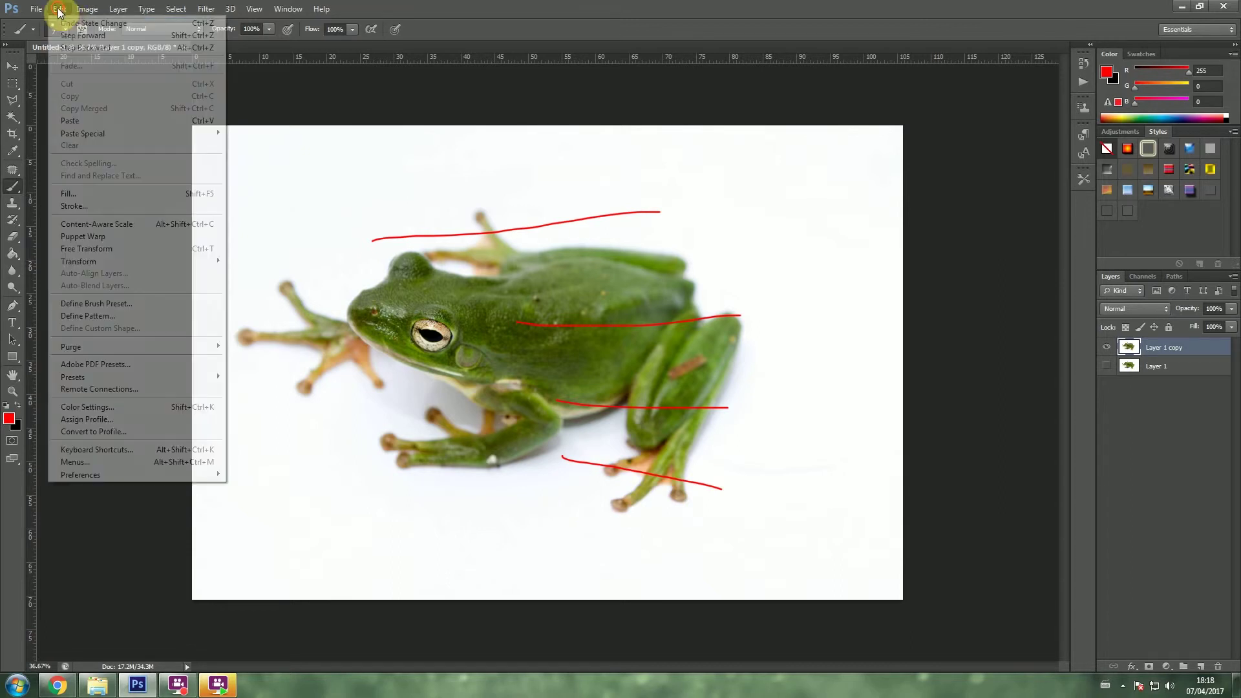
click(84, 49)
click(59, 9)
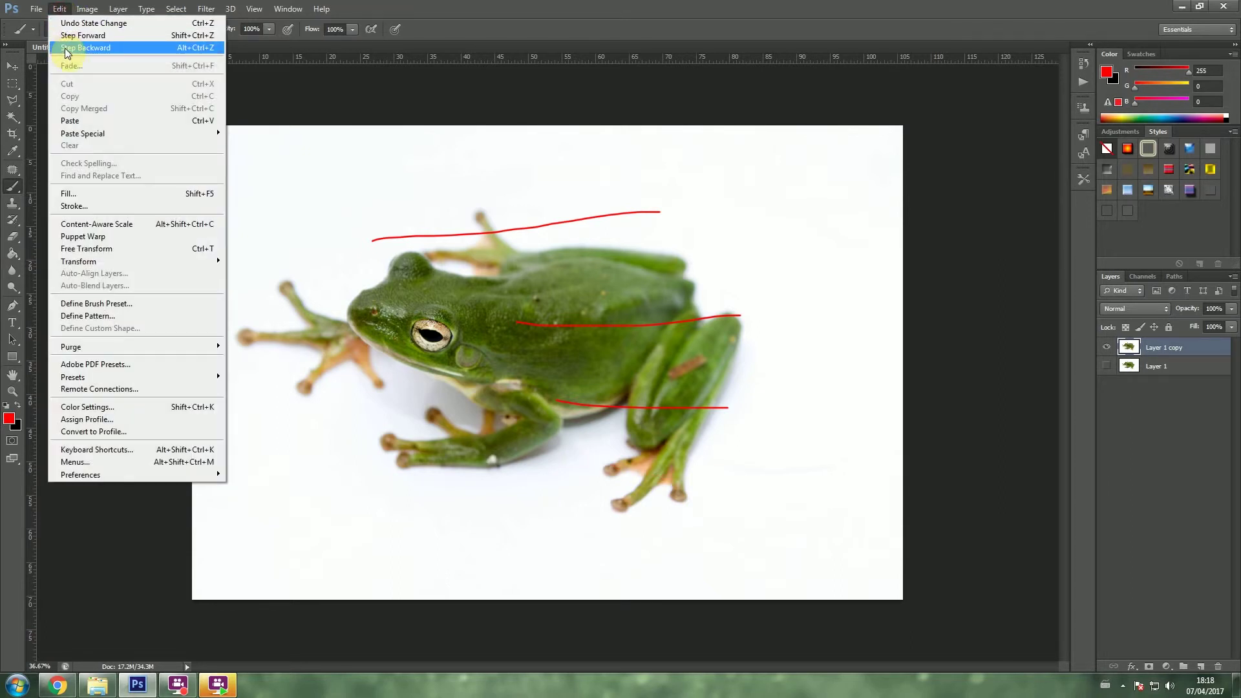
click(84, 48)
click(59, 9)
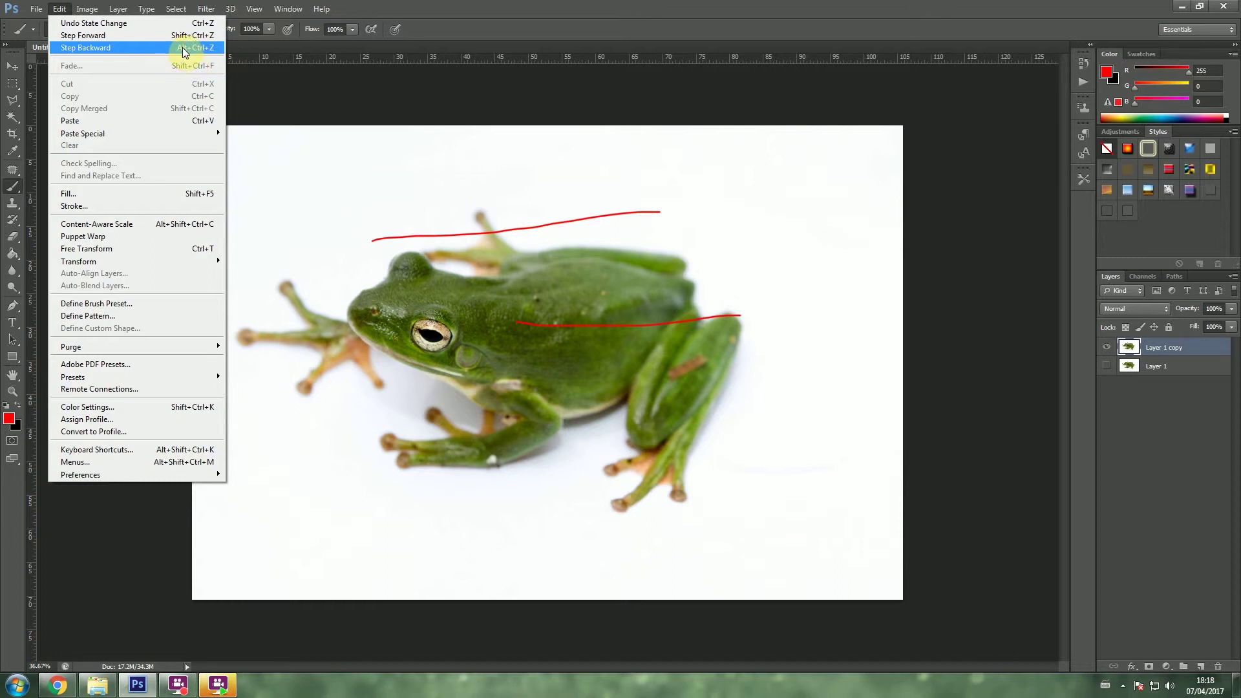
click(404, 5)
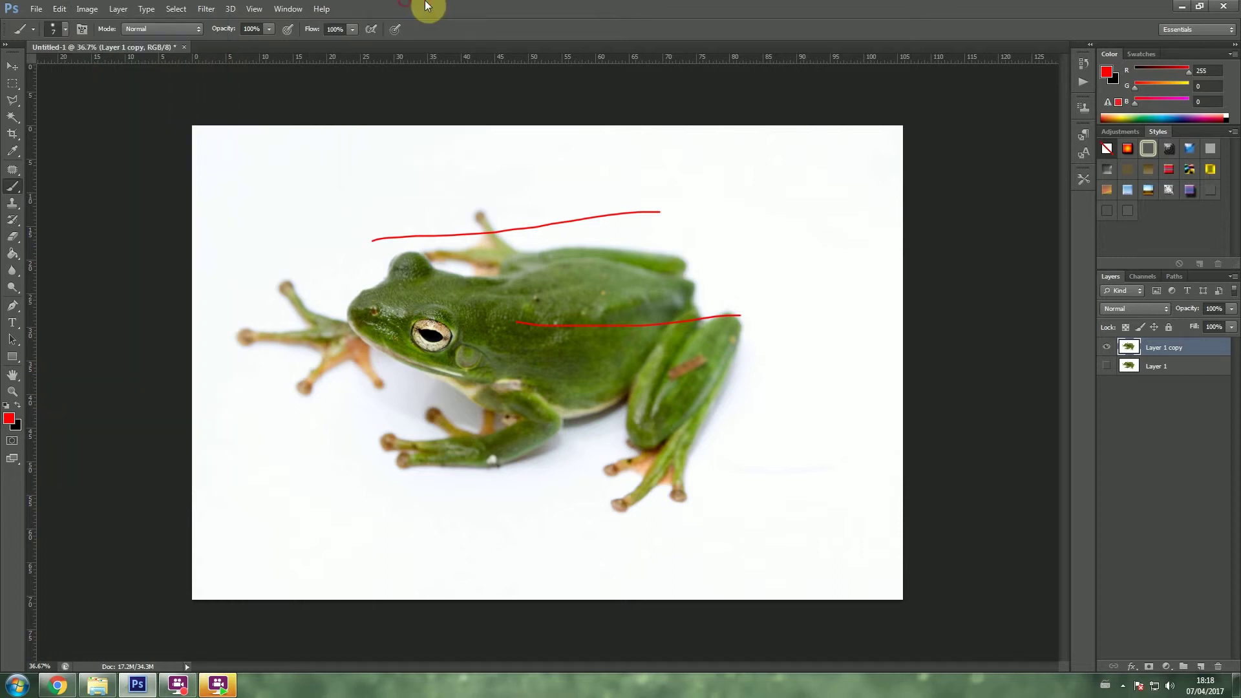
Roll the document history back to the Deselect state before the brush strokes, and make Layer 1 copy active again.
click(286, 9)
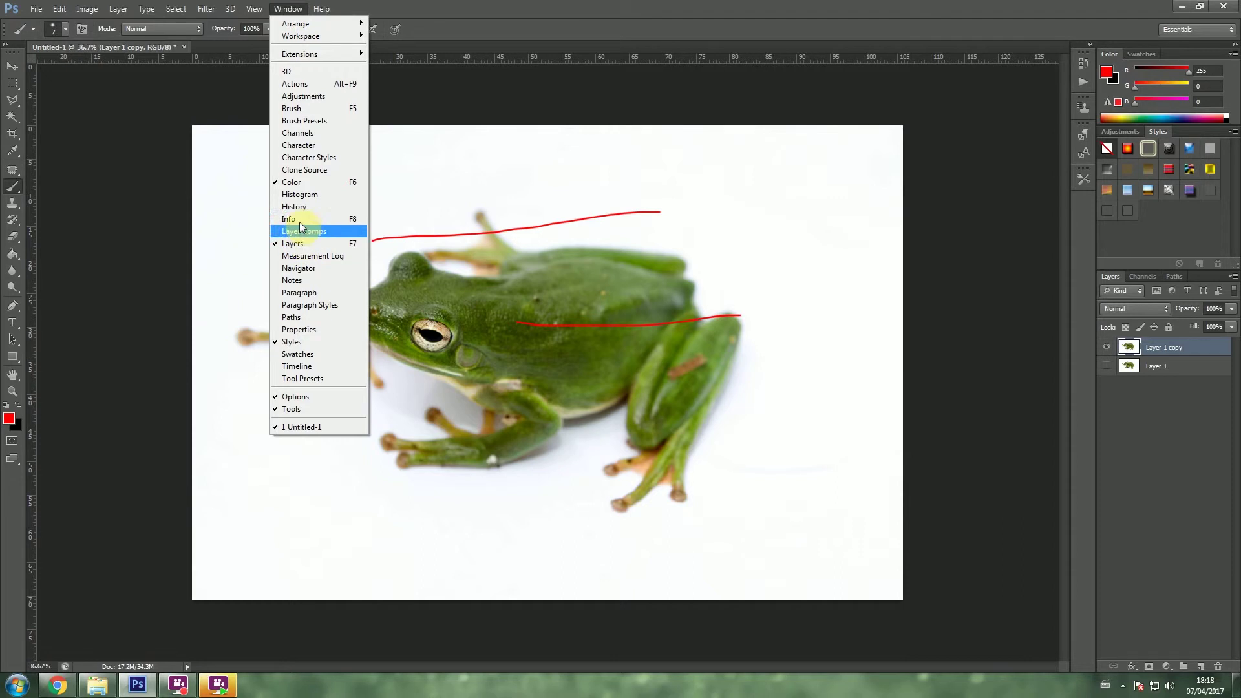
click(320, 207)
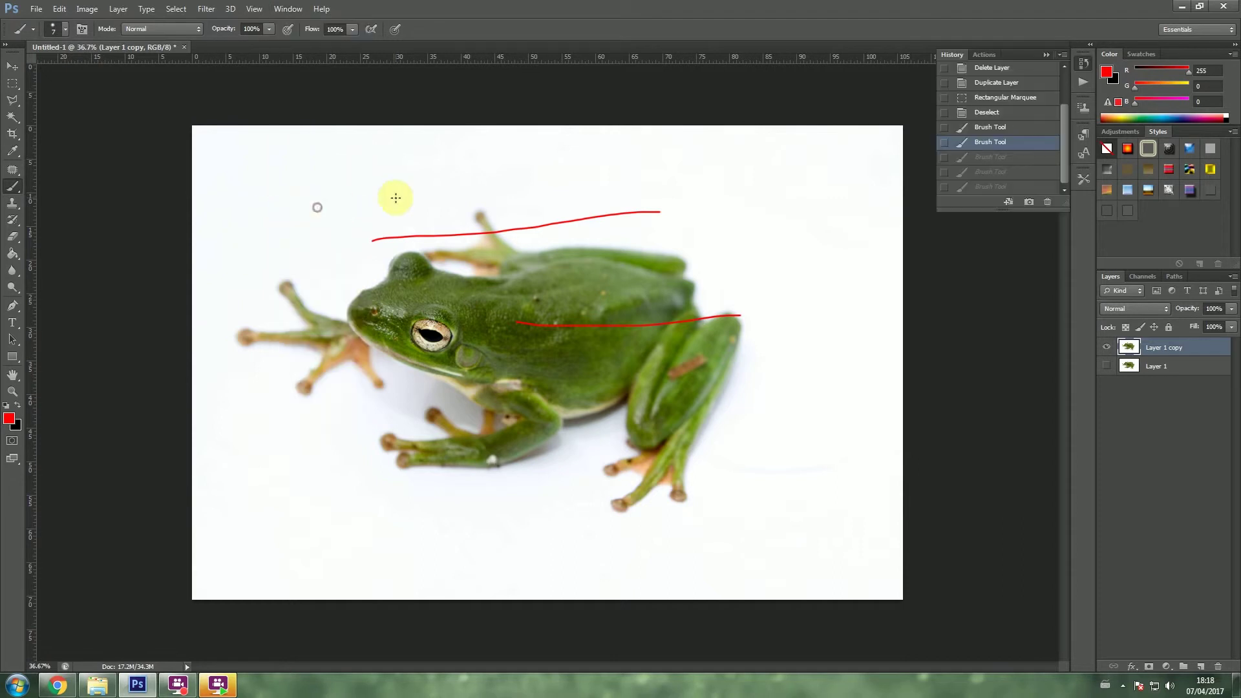
drag(1005, 214, 1003, 290)
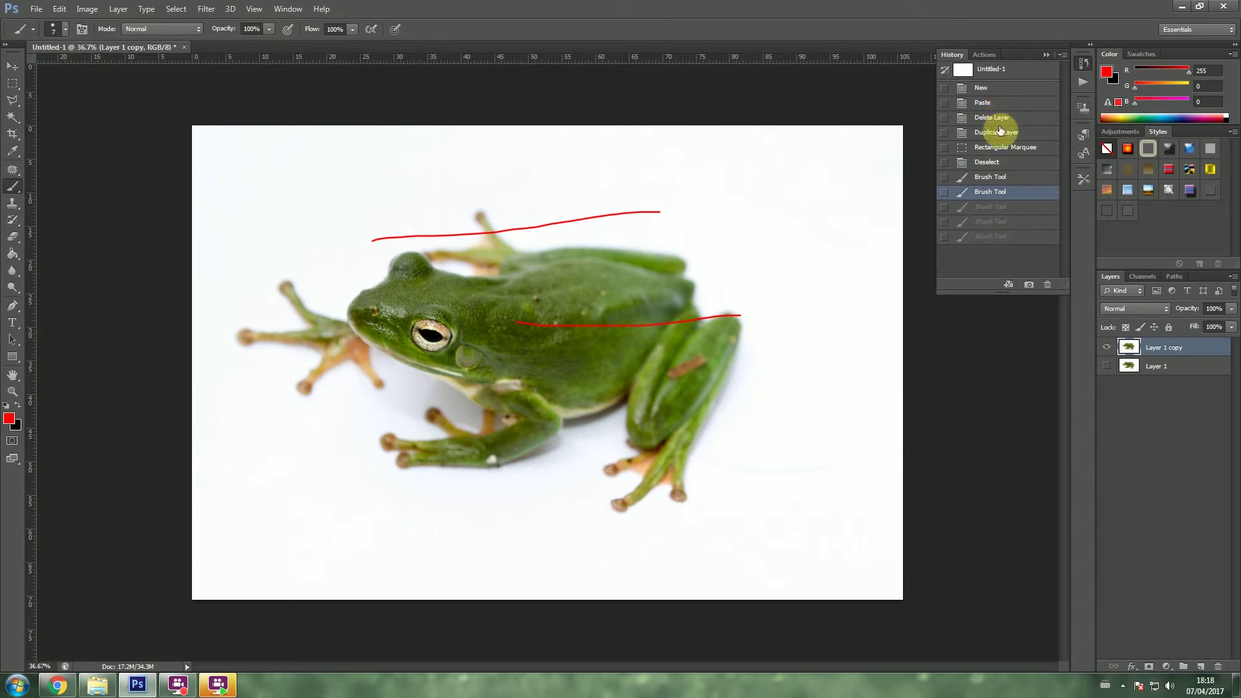
click(1000, 178)
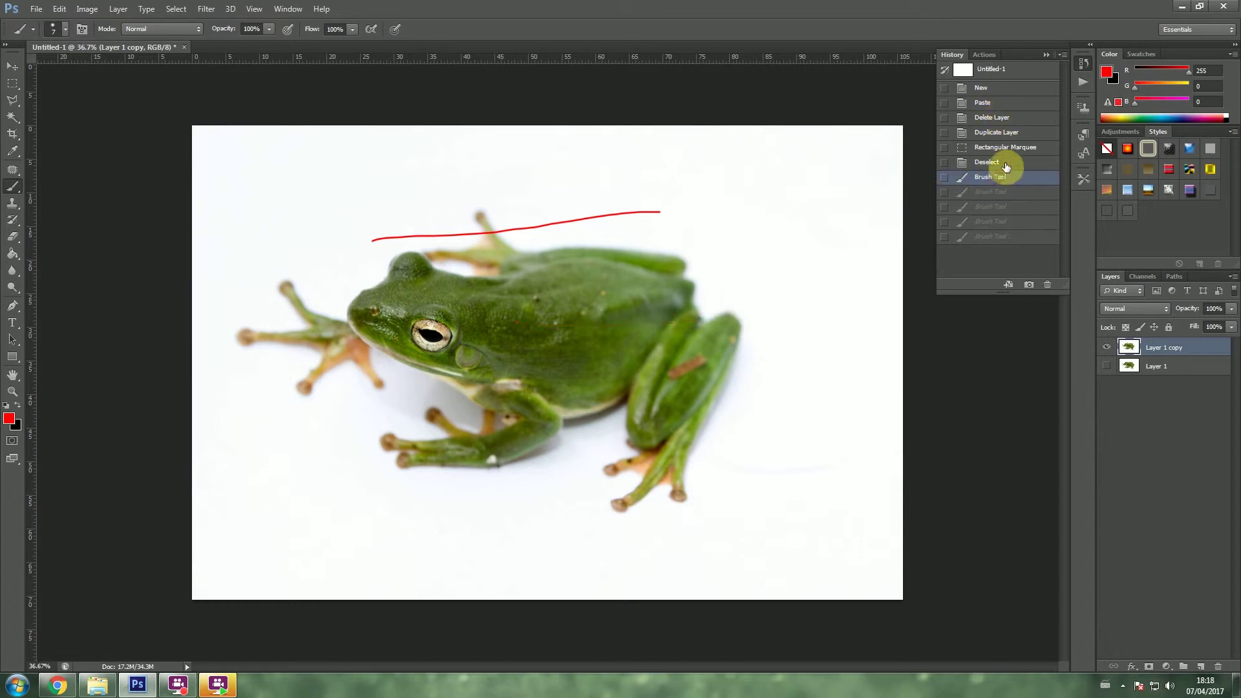
click(1003, 162)
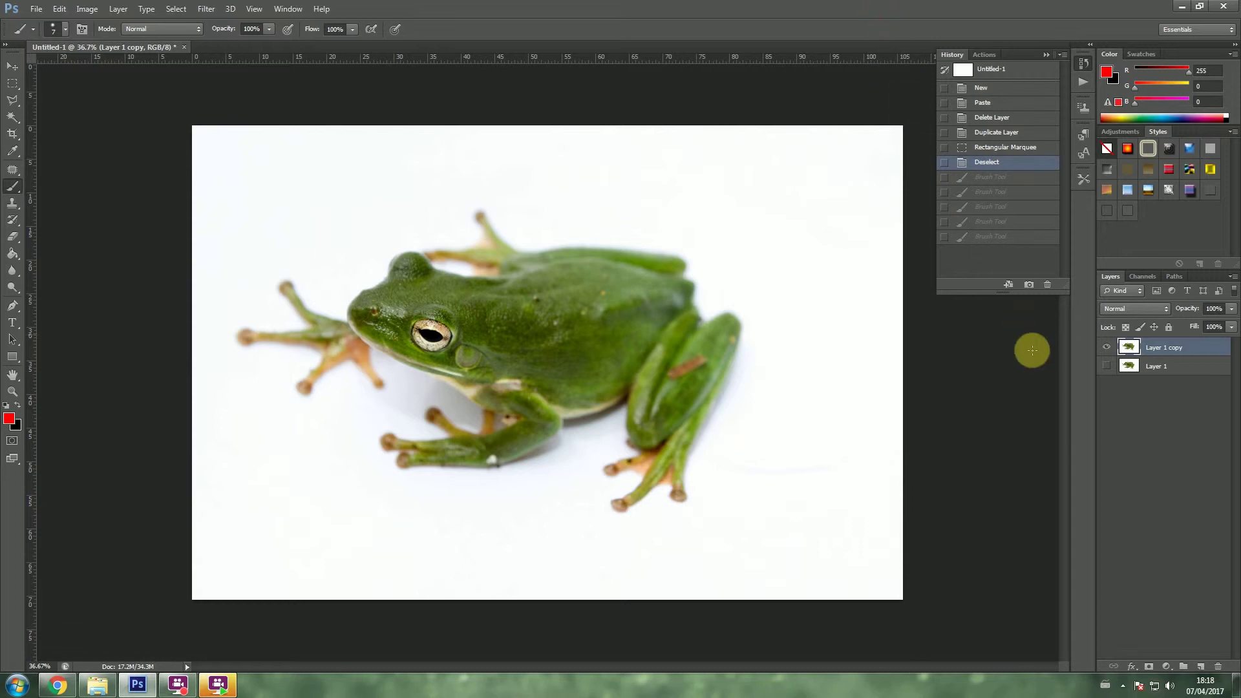
click(1128, 433)
click(1046, 55)
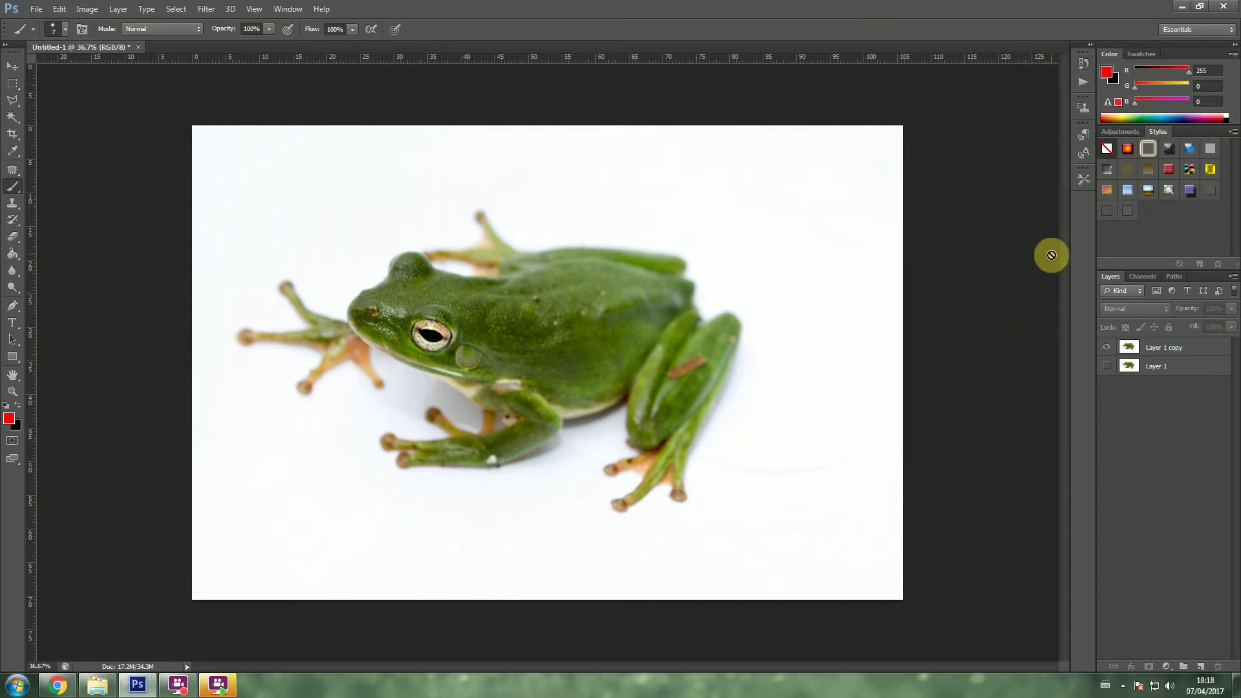
click(1171, 347)
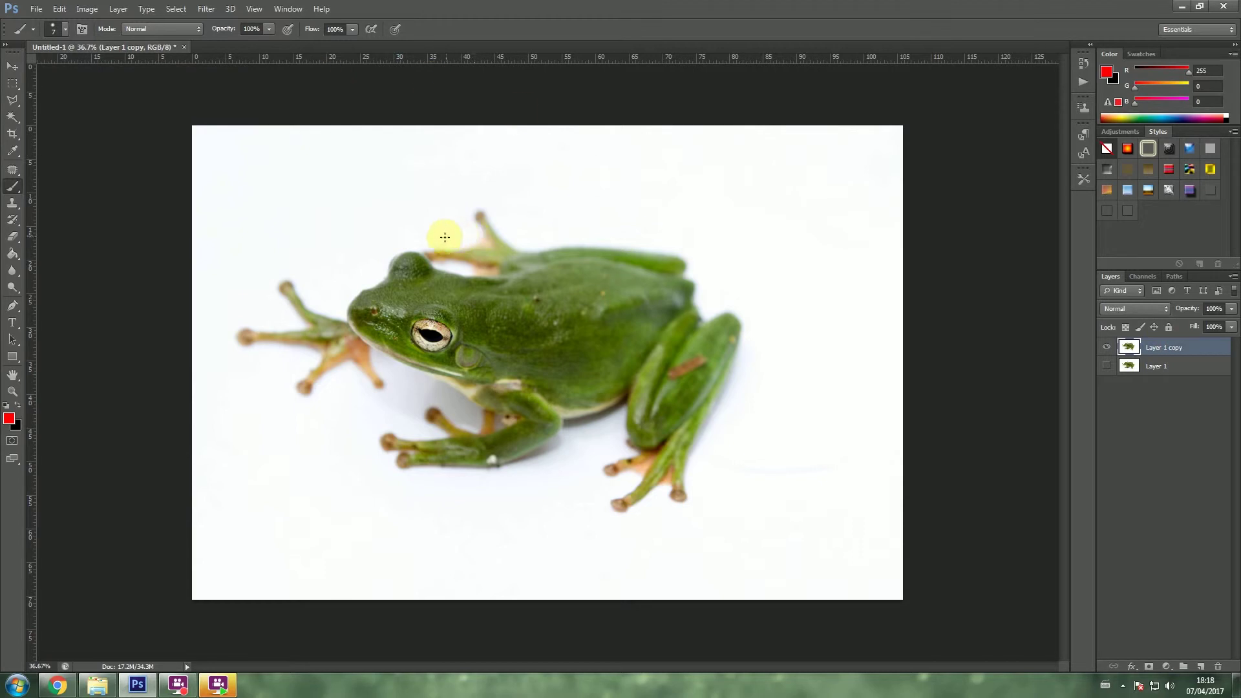
Select the white background around the frog with the Magic Wand, repeat the selection once, and deselect it.
click(12, 118)
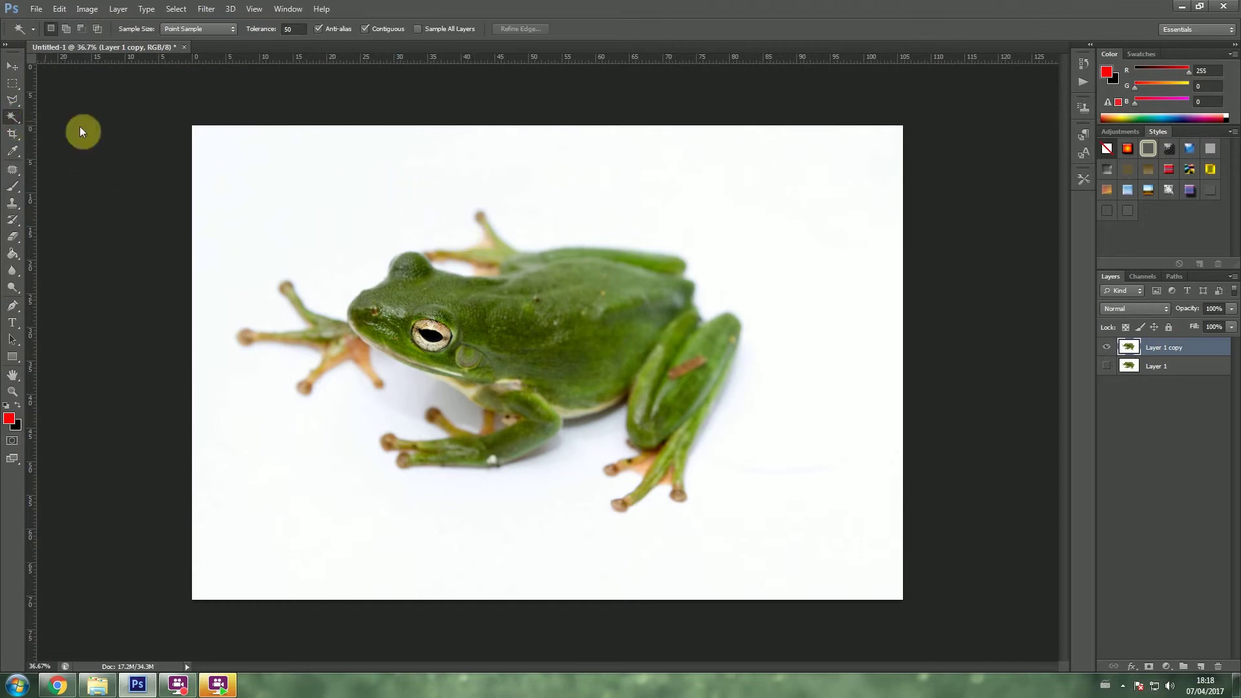
click(334, 156)
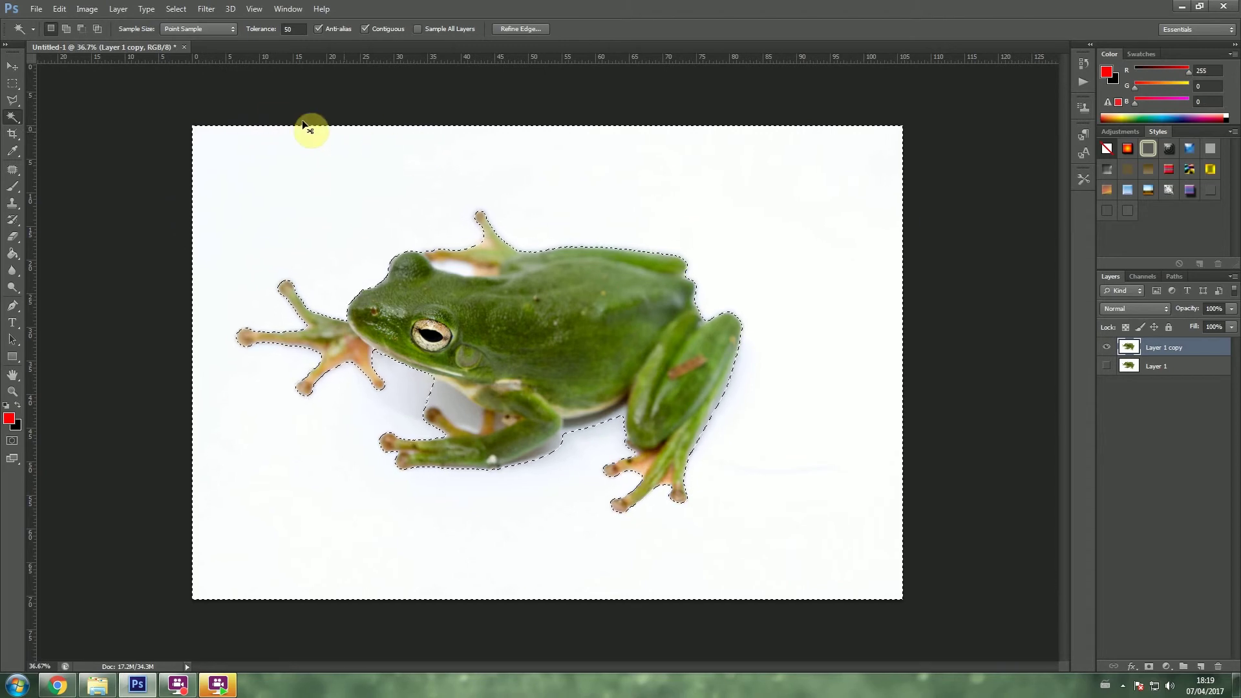
key(ctrl+d)
click(339, 168)
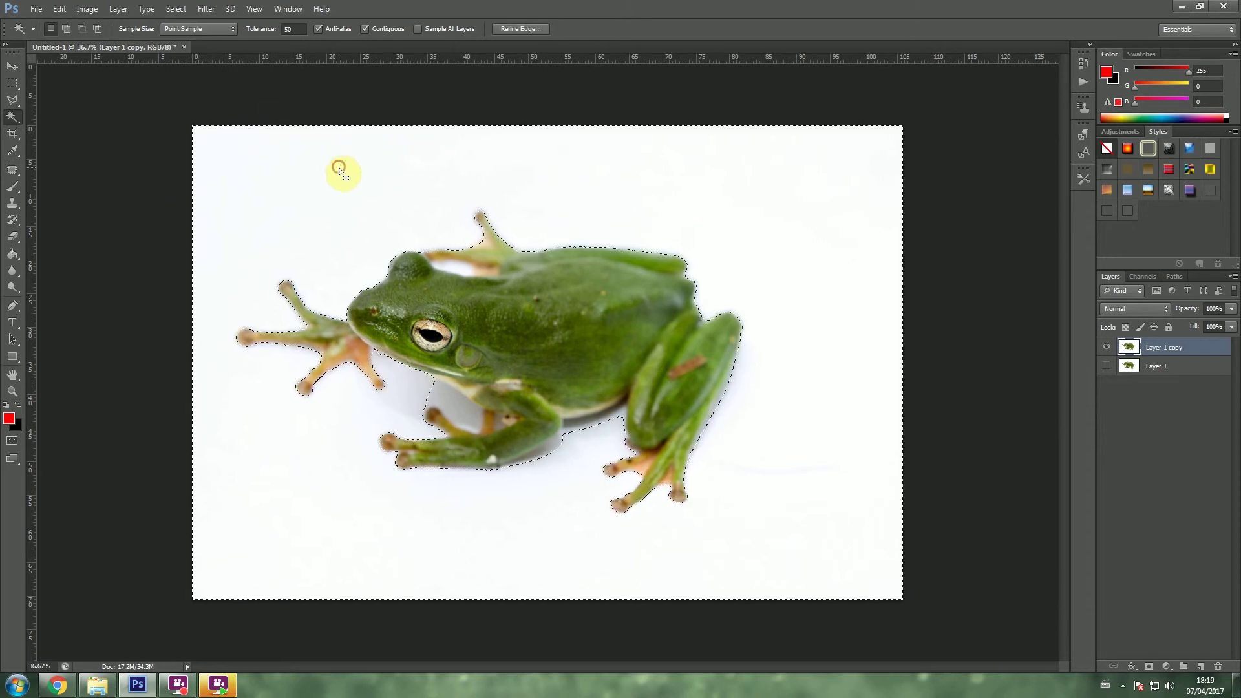
click(175, 9)
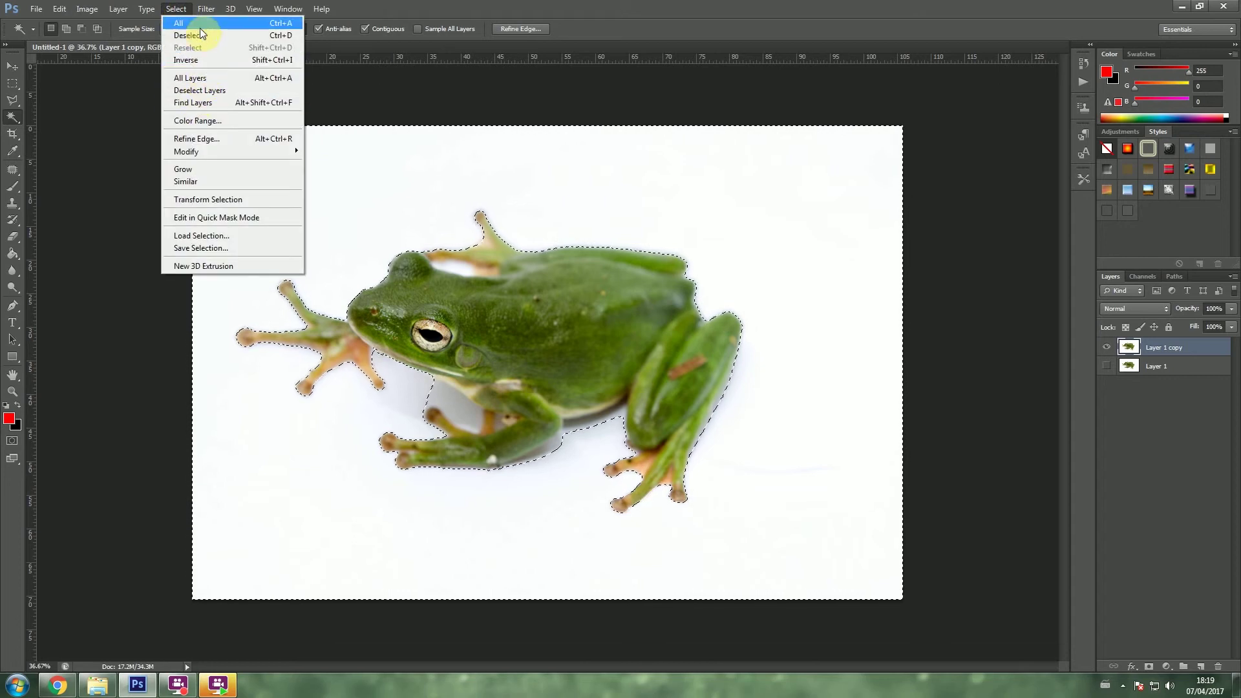
click(194, 36)
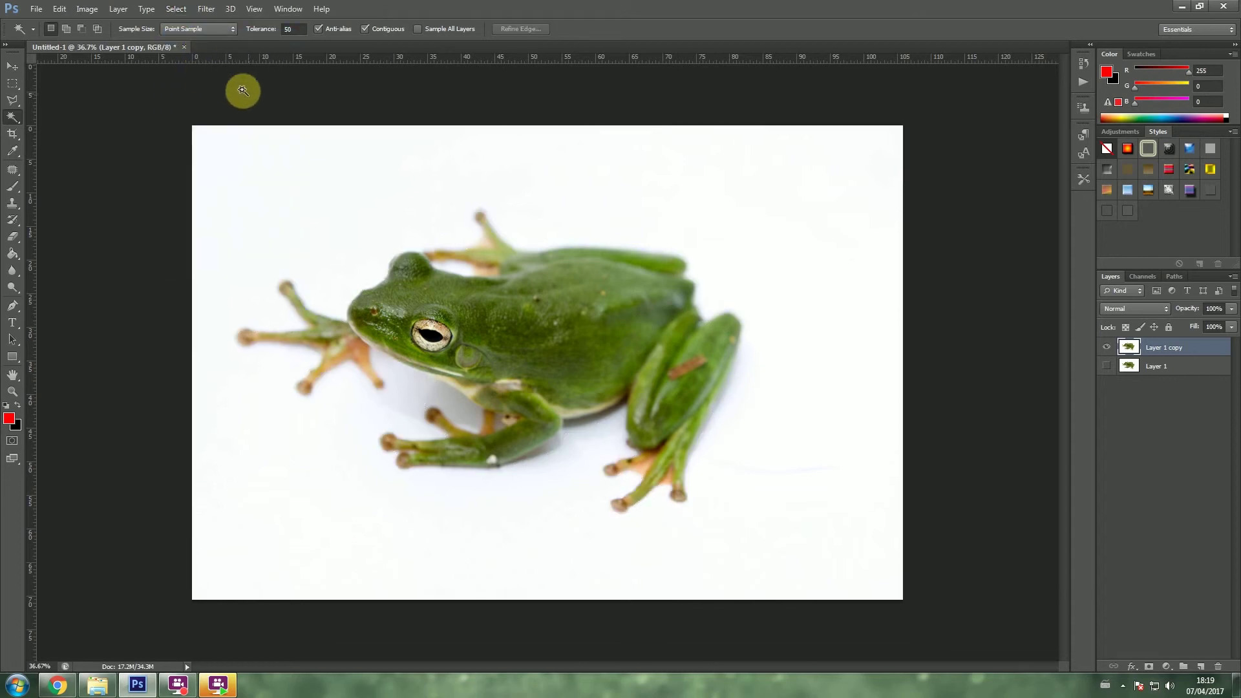
Select and delete the white background around the frog on Layer 1 copy, and undo the deletion.
click(364, 182)
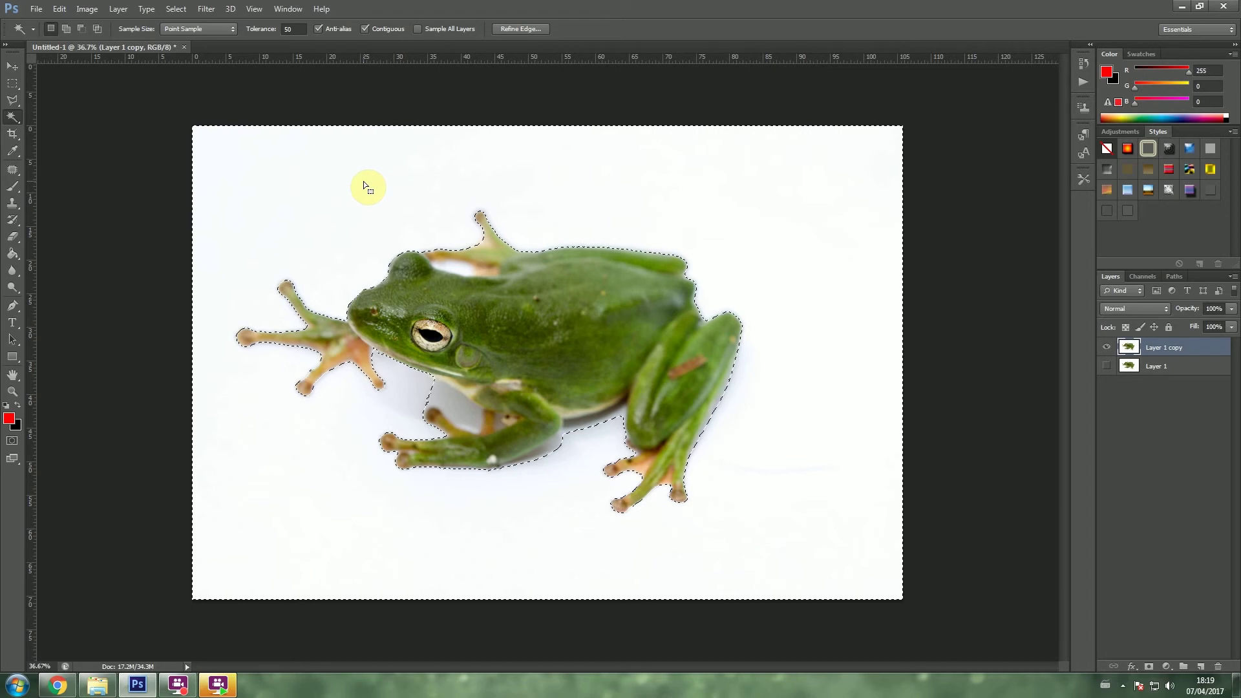
key(Delete)
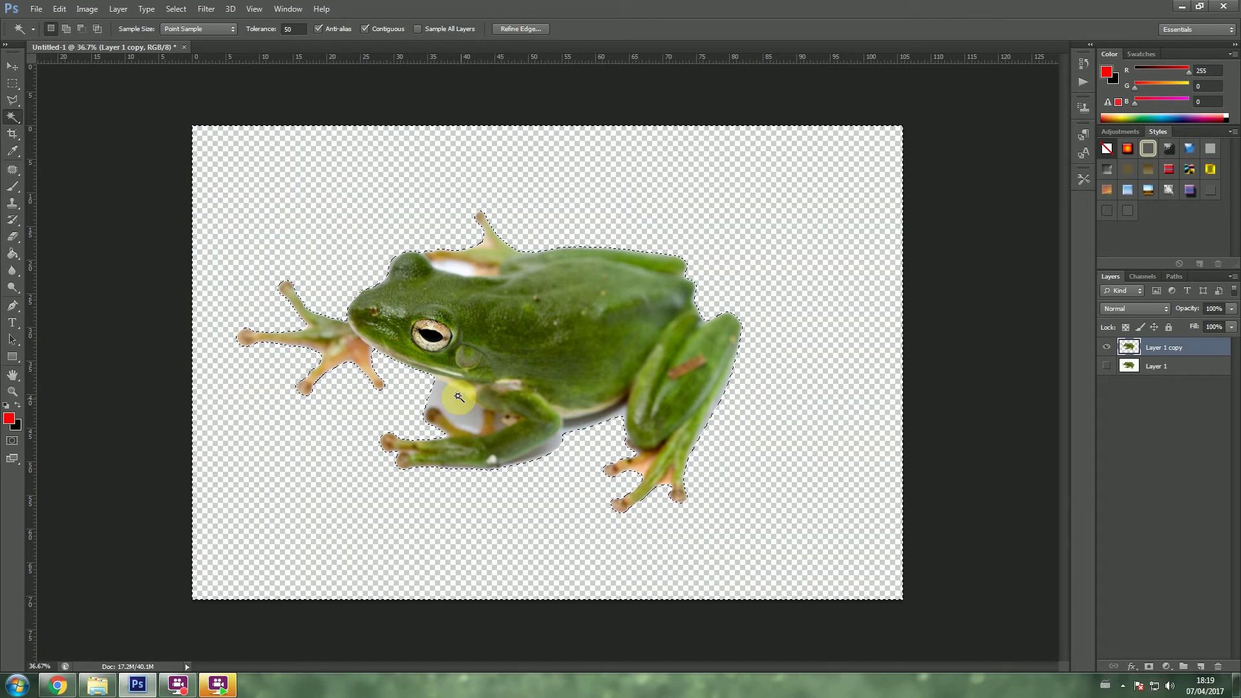
key(ctrl+z)
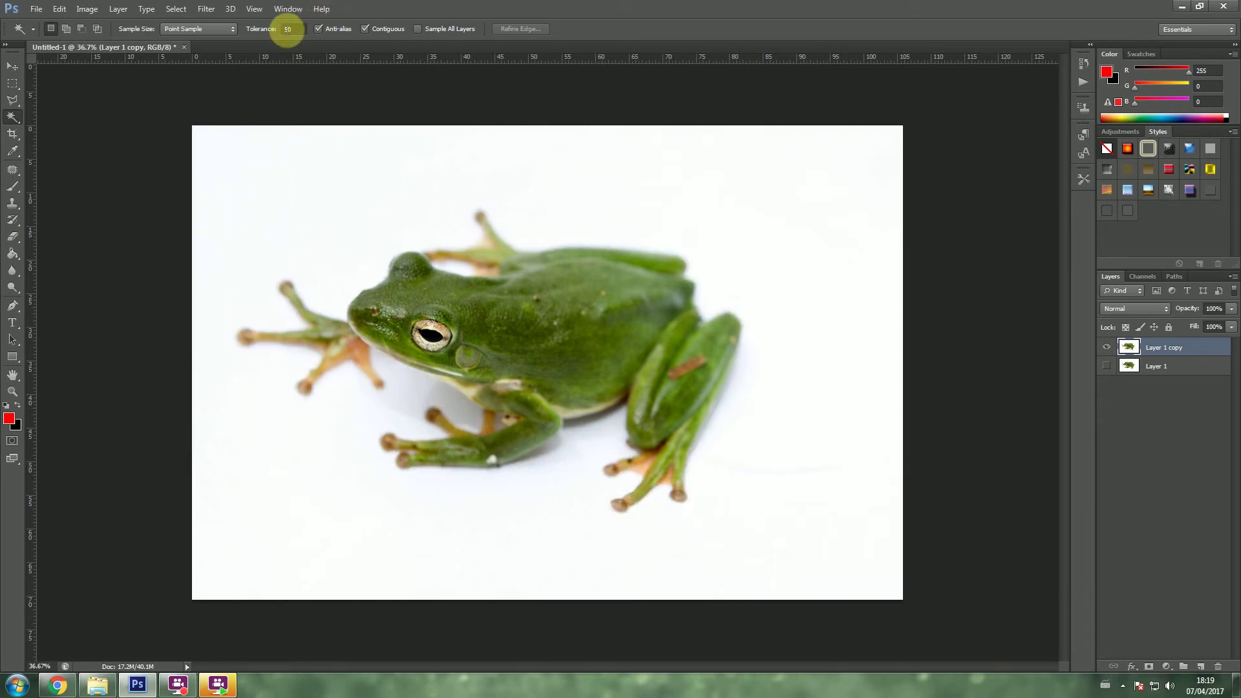
Set the Magic Wand tolerance to 15, select the white background around the frog, and deselect it.
click(293, 28)
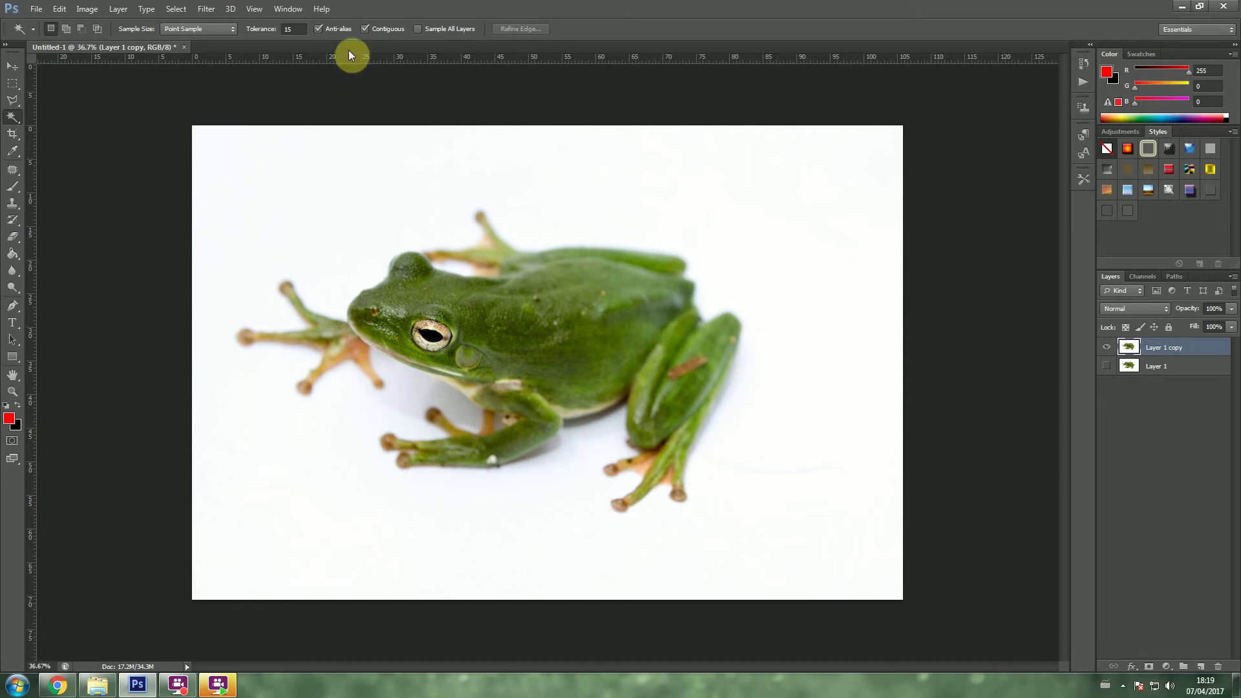
click(391, 189)
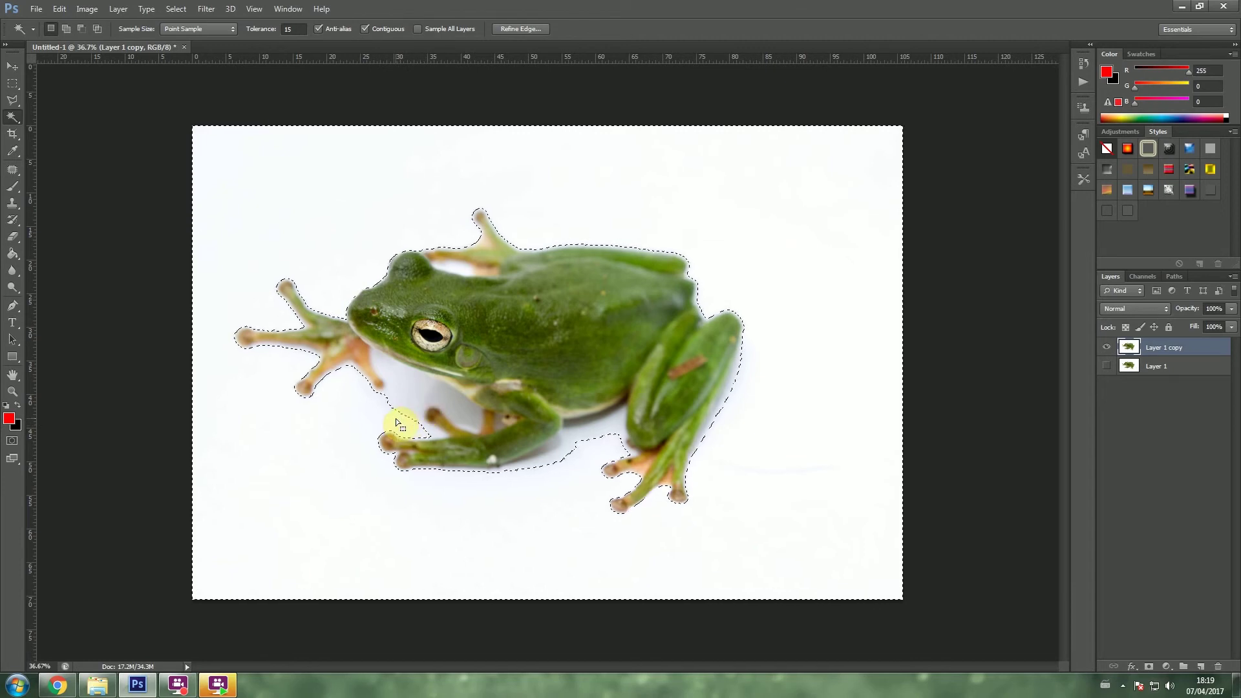
click(288, 242)
Raise the Magic Wand tolerance to 50, select the white background around the frog, and clear the selection.
drag(302, 32, 201, 33)
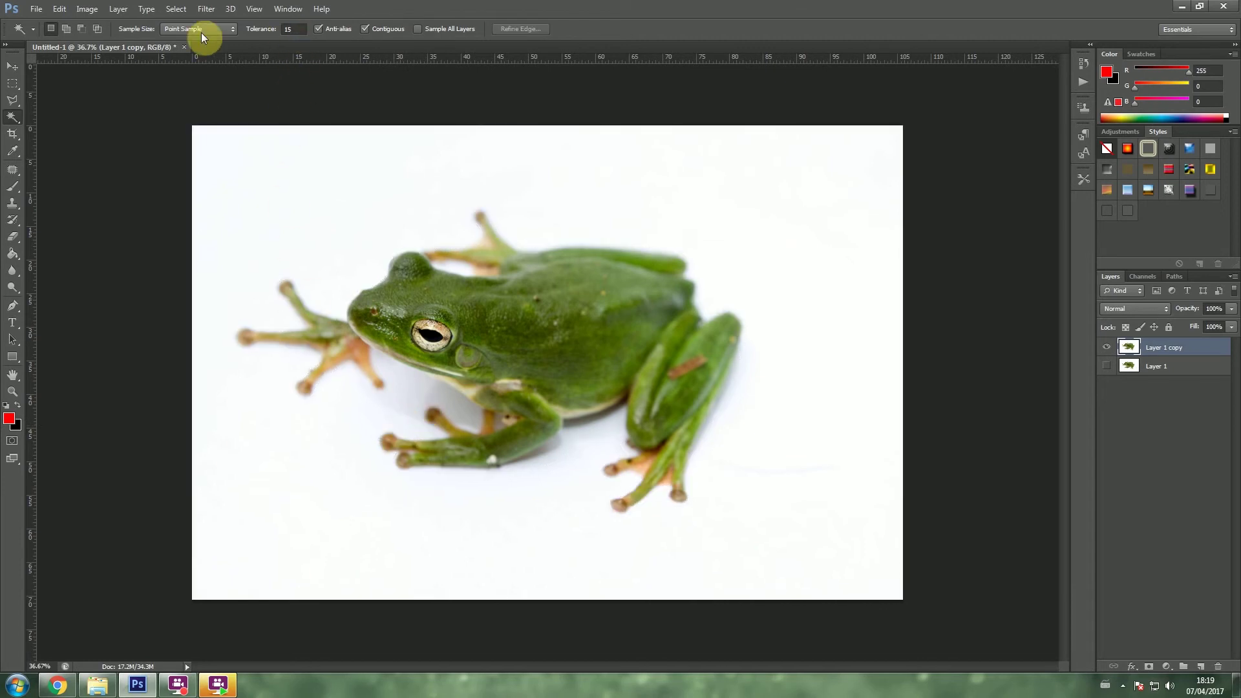
click(292, 29)
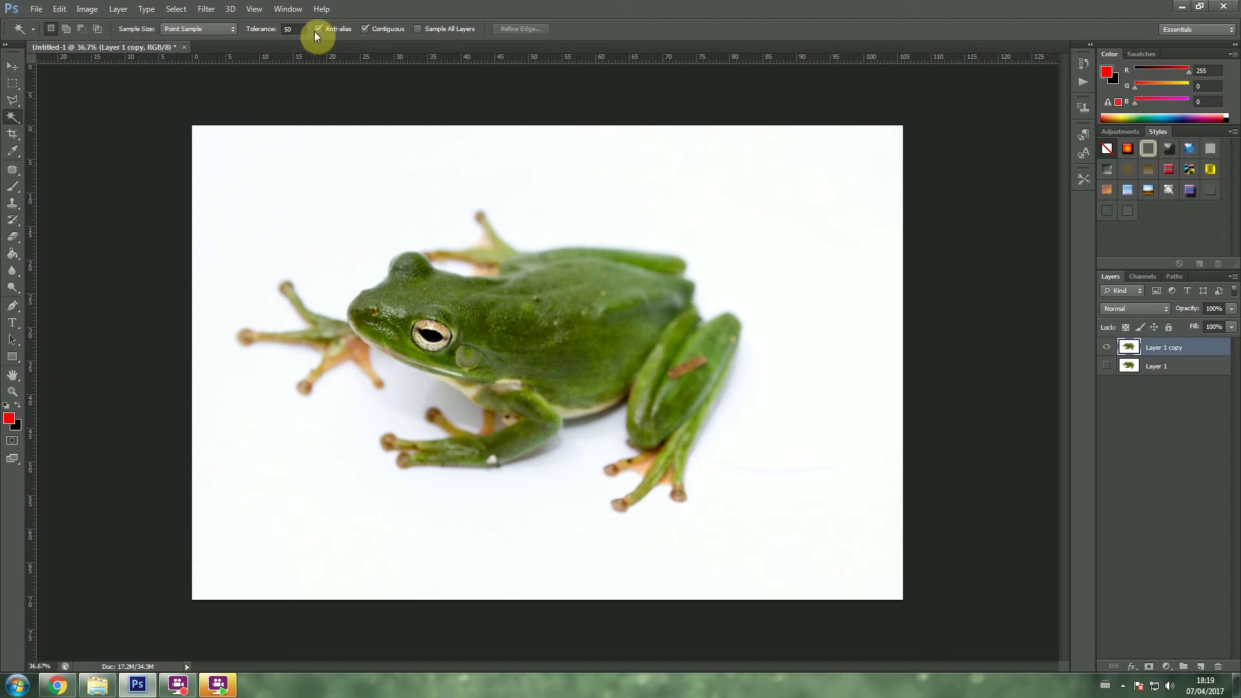
click(364, 195)
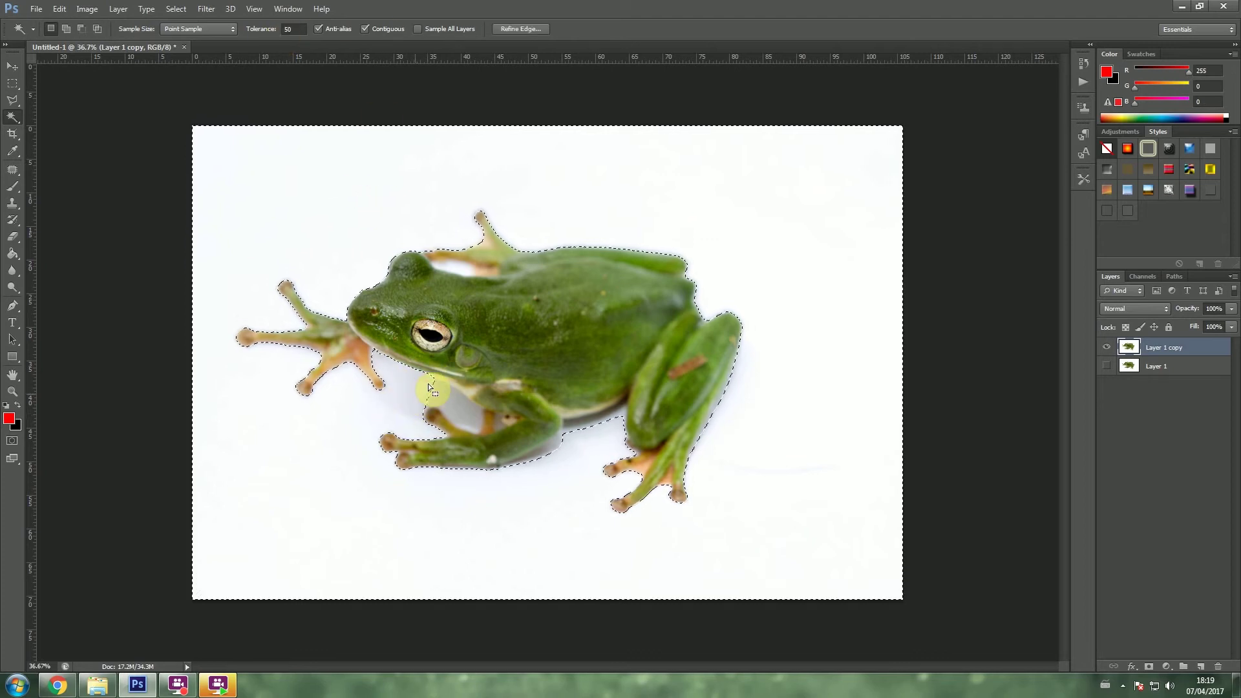
key(ctrl+d)
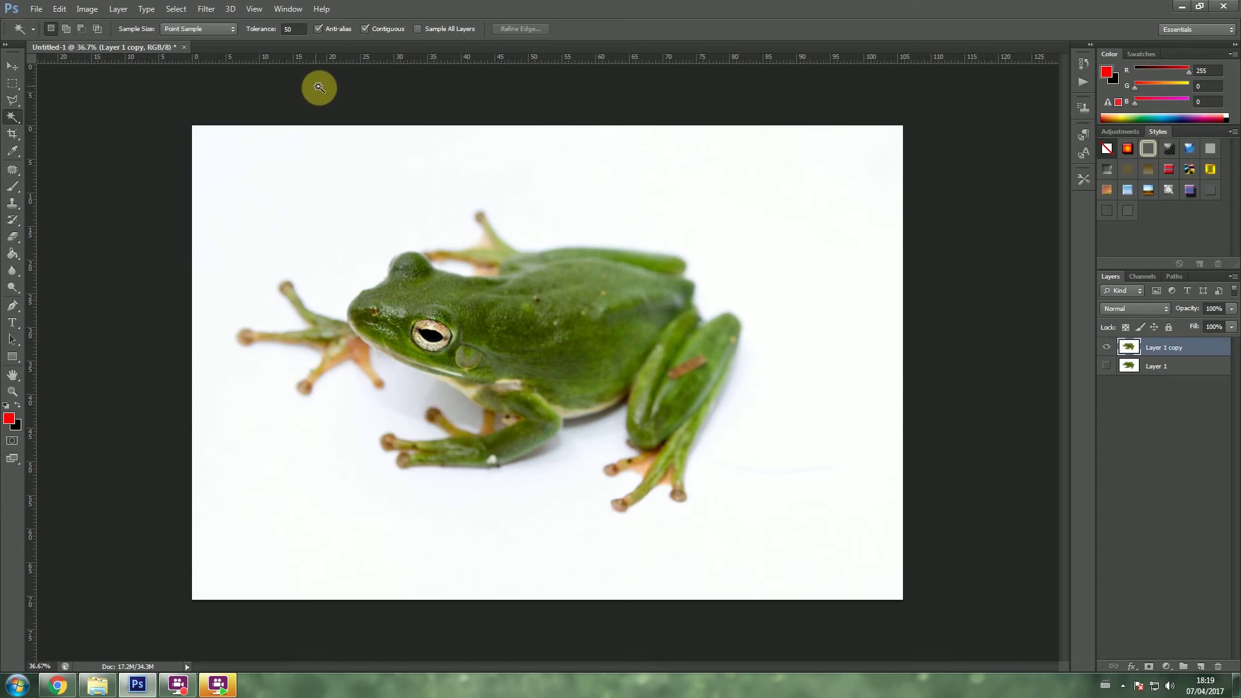
Select the white background with the Magic Wand at tolerance 100, and inspect the selection edge under the frog's chin.
click(296, 28)
text(100)
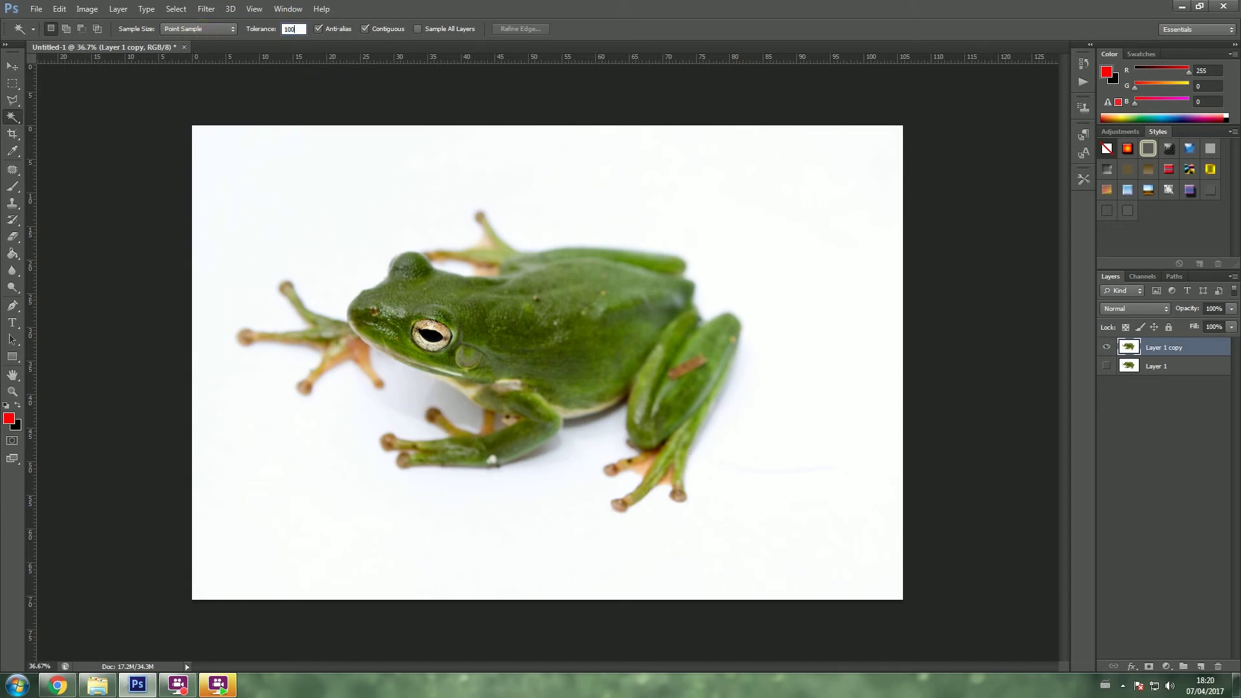
click(325, 194)
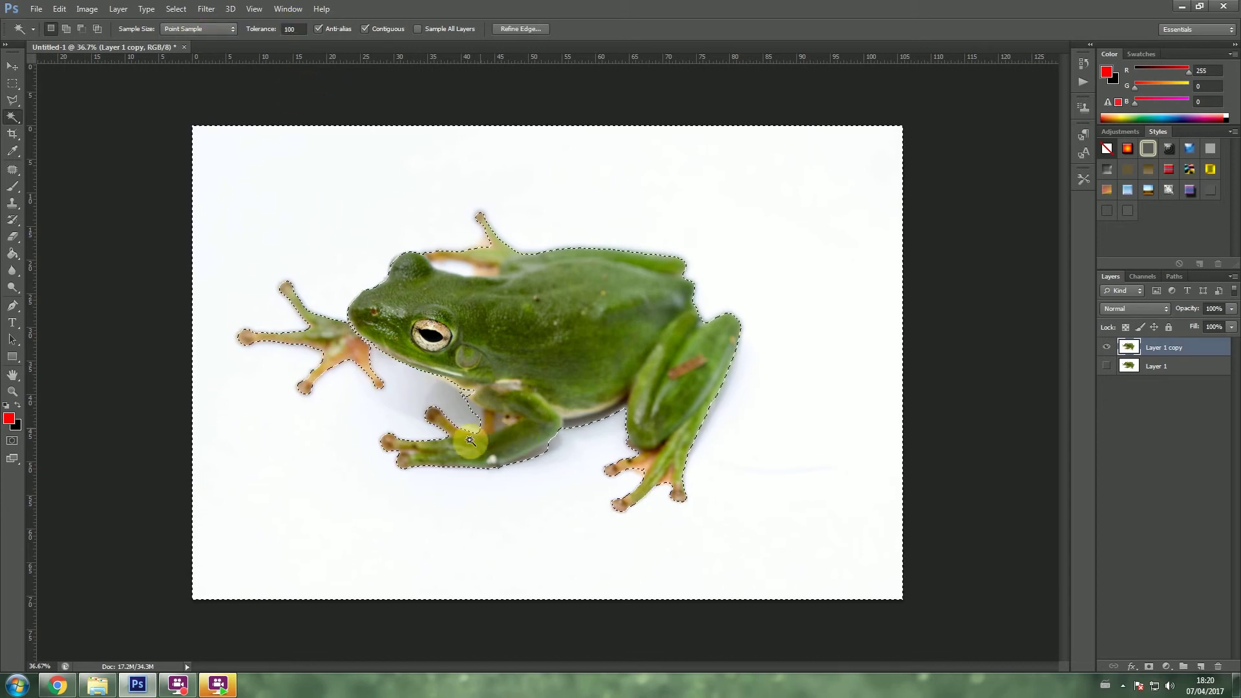
scroll(462, 407, up, 2)
scroll(442, 420, up, 11)
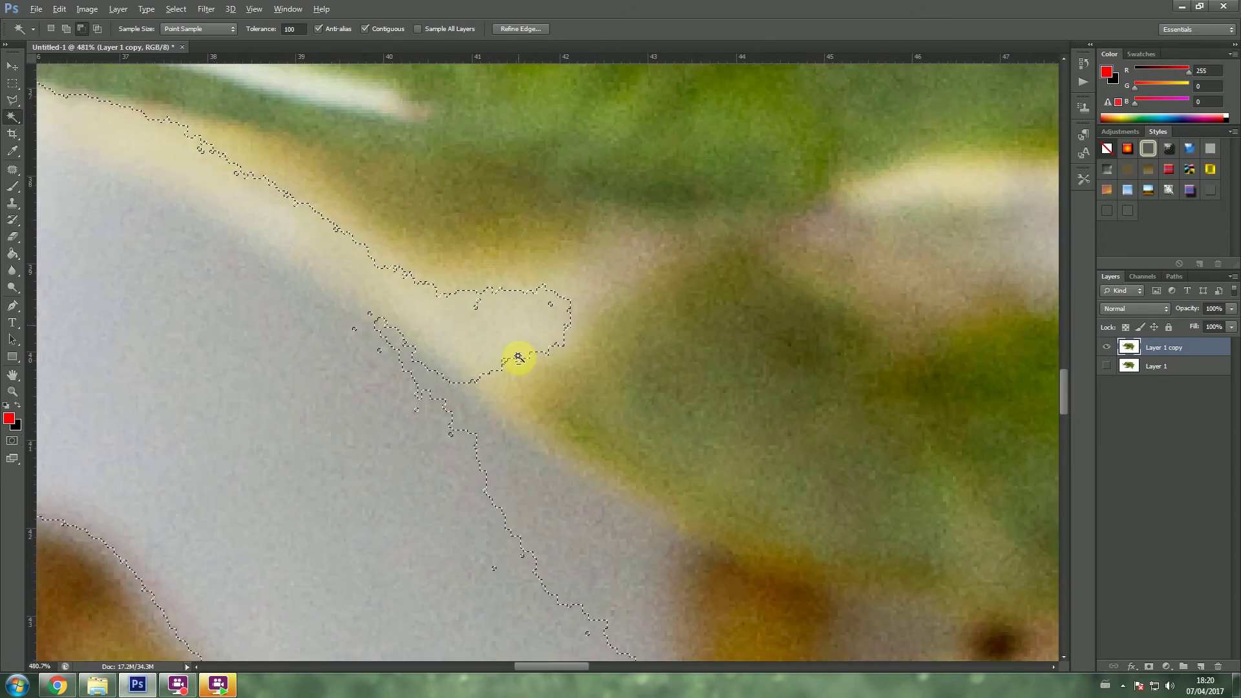
scroll(400, 333, down, 3)
scroll(401, 332, down, 8)
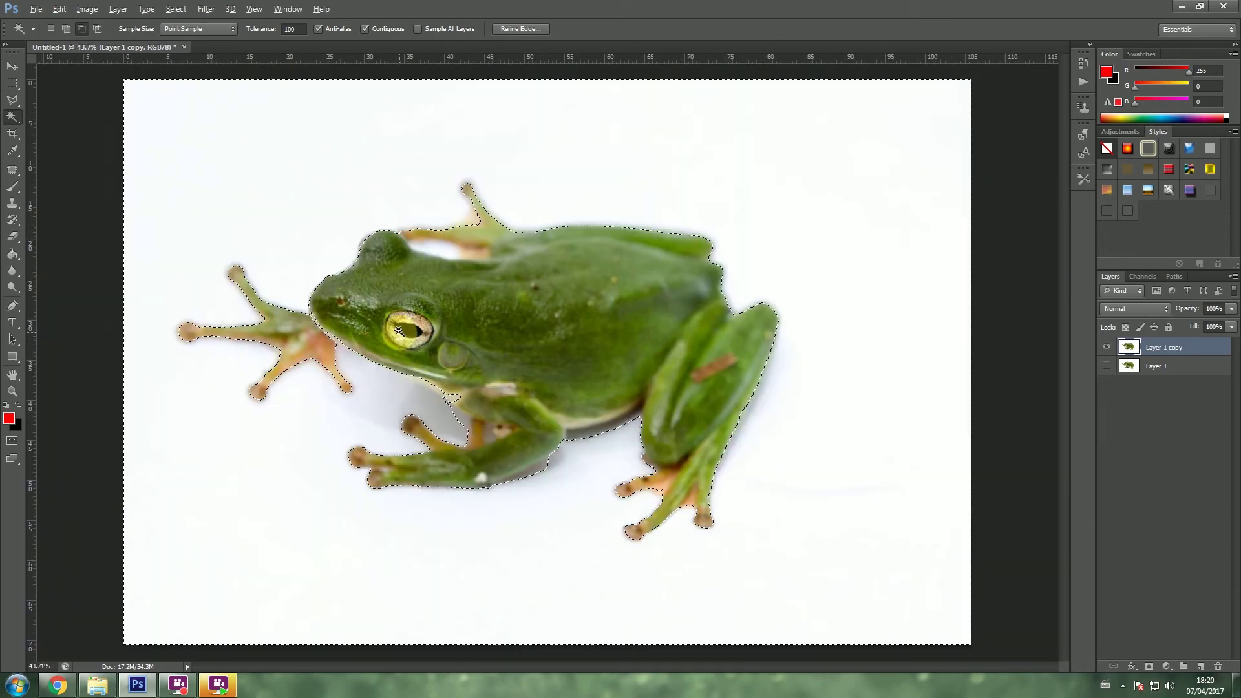
Examine the selection outline around the frog's body and legs at different magnifications and view positions.
scroll(442, 362, up, 2)
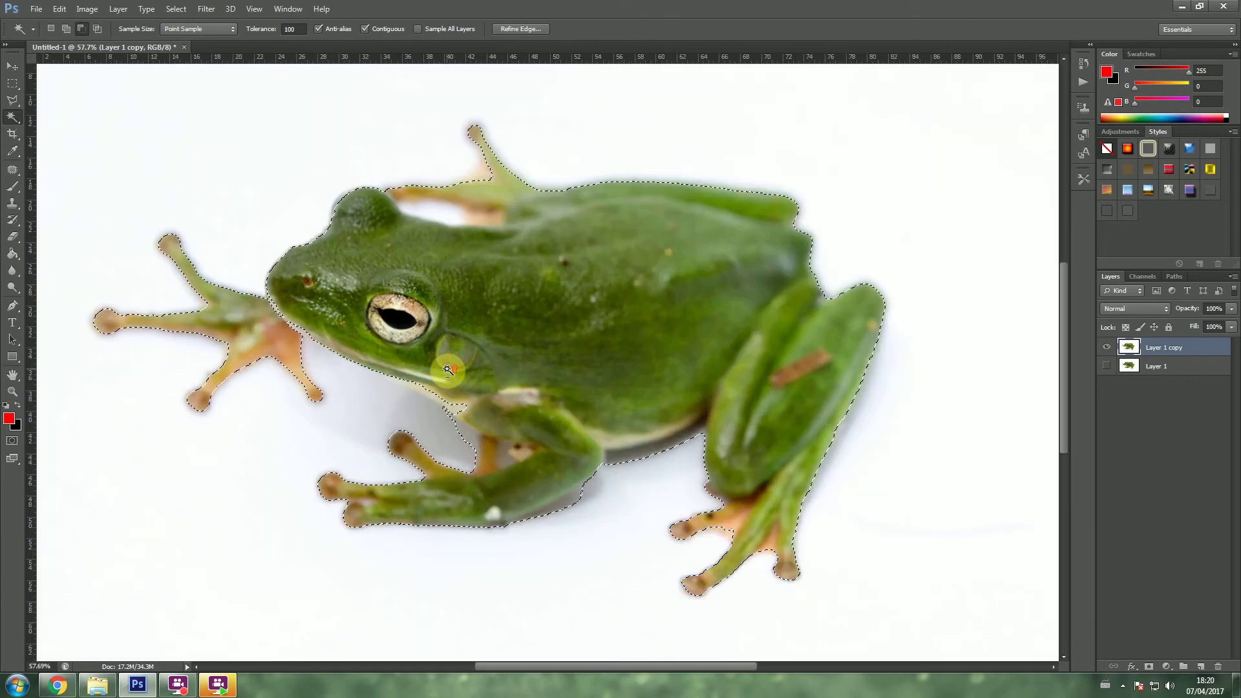
scroll(449, 369, down, 1)
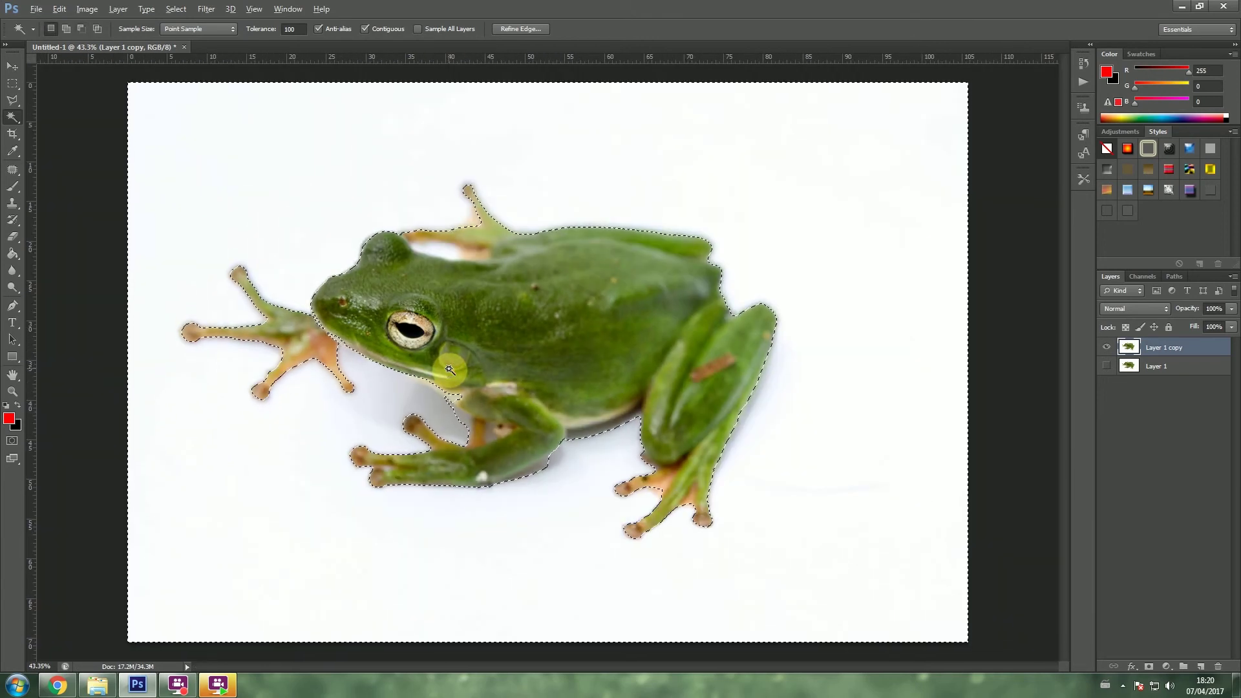
scroll(449, 369, up, 1)
scroll(452, 372, down, 2)
scroll(455, 375, up, 3)
scroll(460, 378, down, 3)
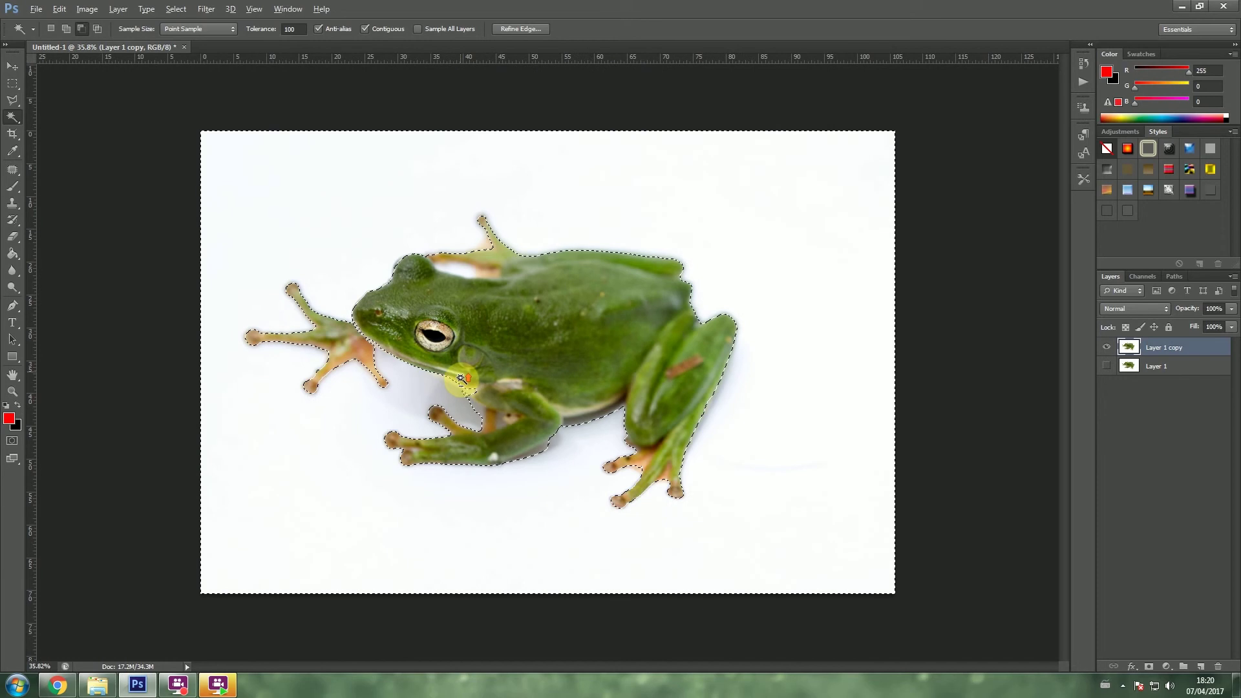
scroll(459, 373, up, 2)
scroll(458, 369, down, 1)
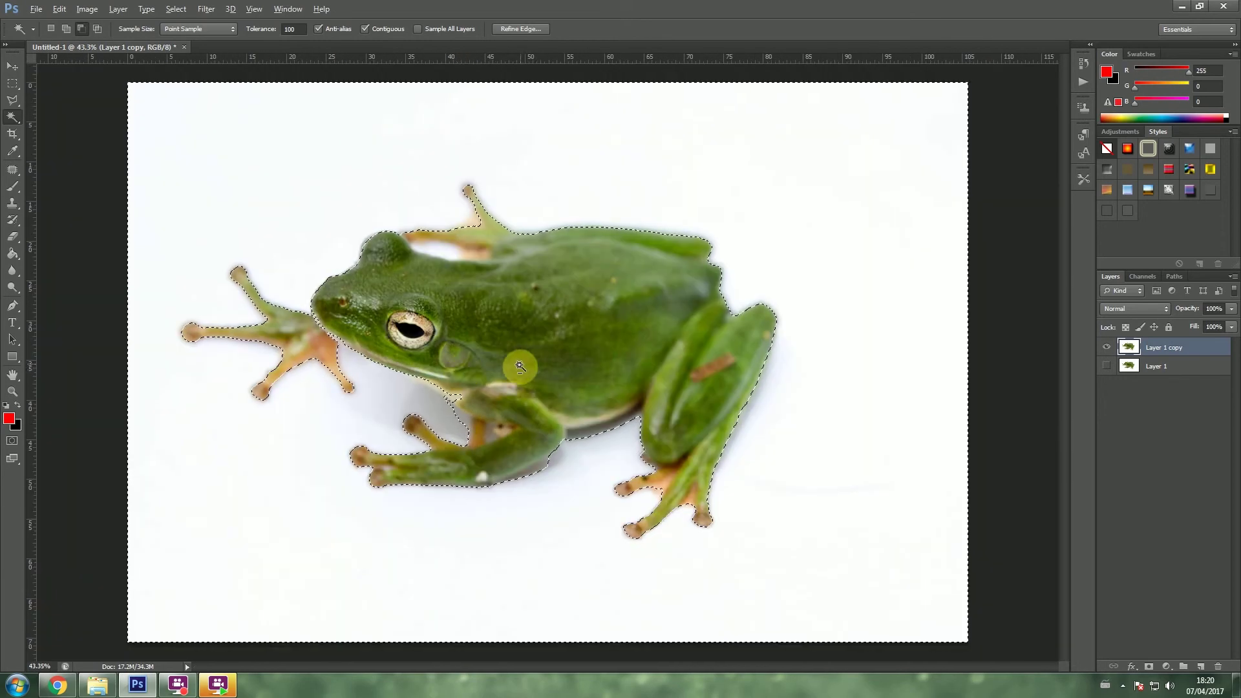
scroll(521, 366, up, 1)
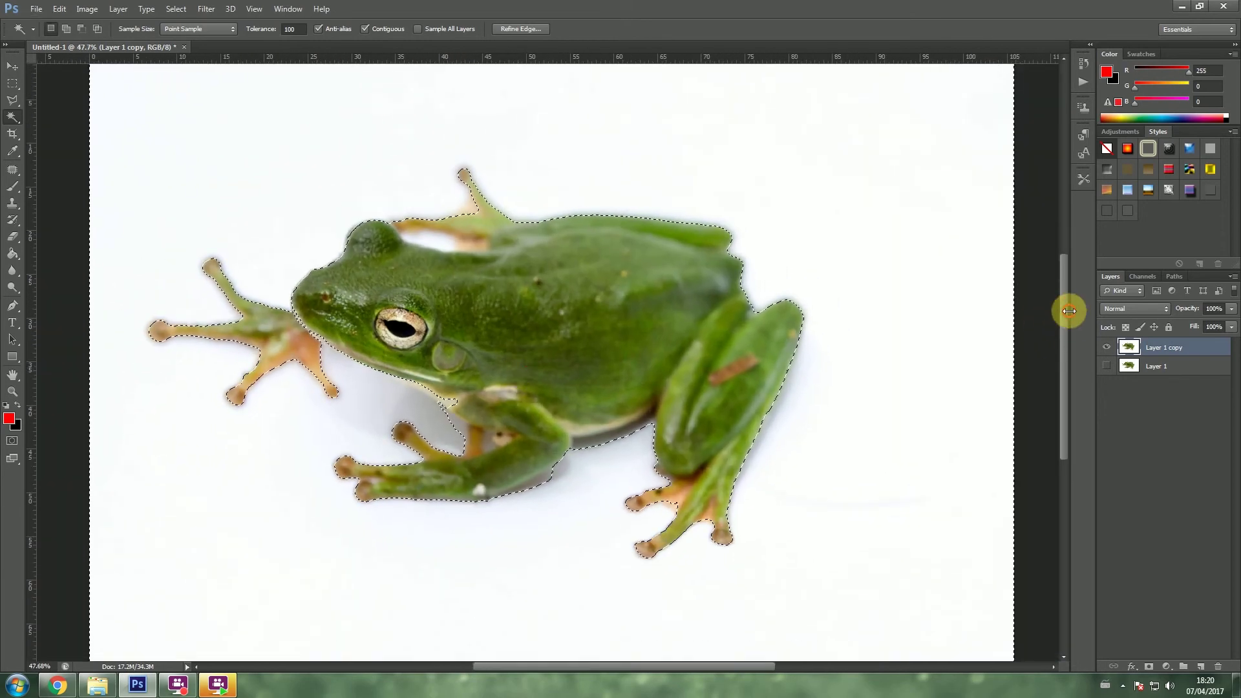
scroll(1066, 278, up, 1)
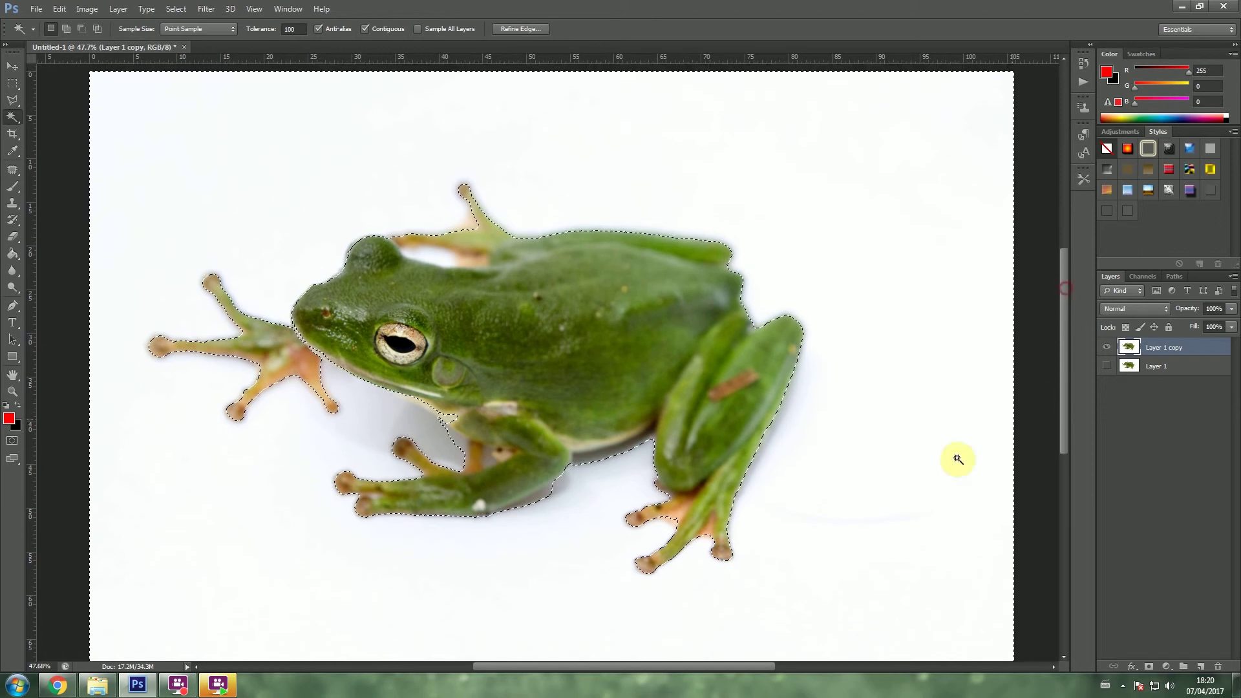
drag(732, 666, 703, 671)
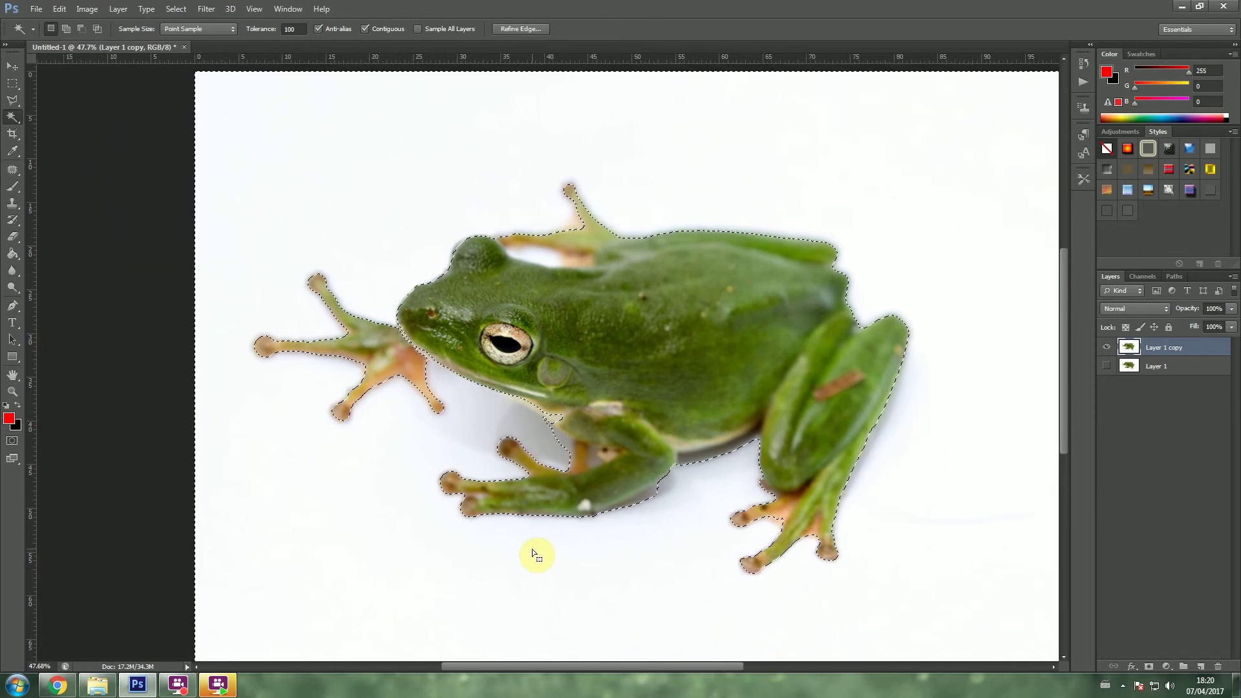
key(space)
key(space)
drag(653, 377, 599, 317)
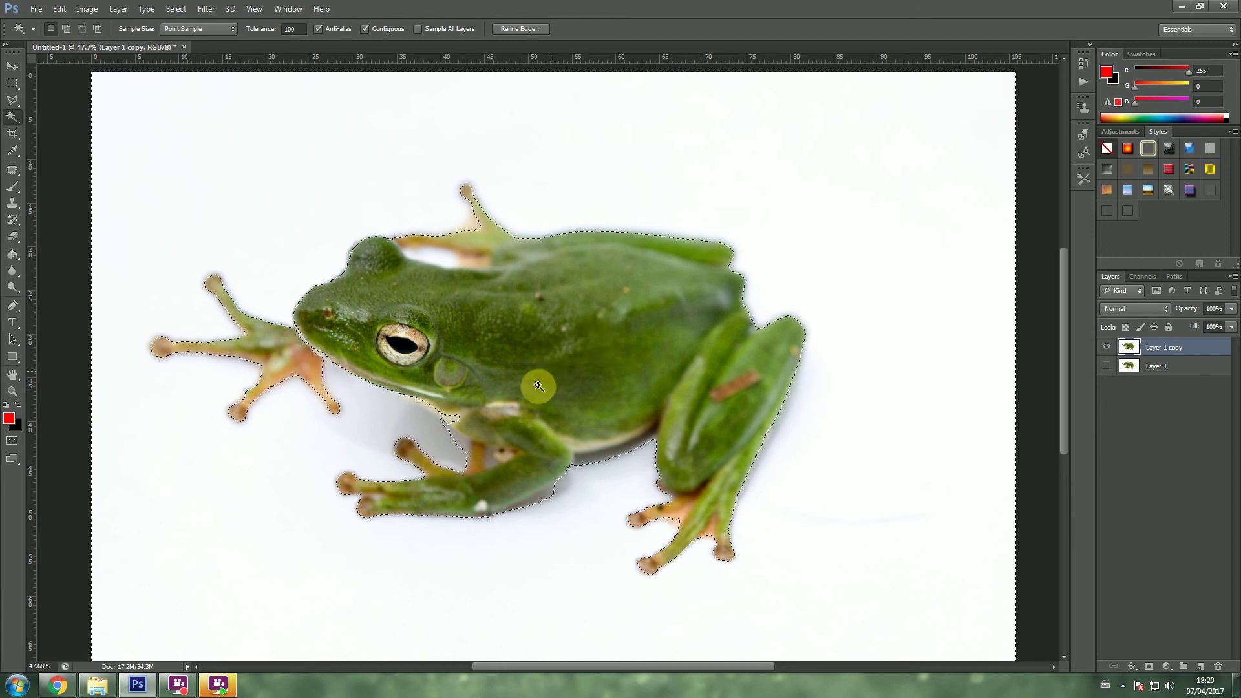
scroll(428, 406, down, 2)
Set the Magic Wand tolerance to 32, and select and delete the white background around the frog on Layer 1 copy.
click(294, 30)
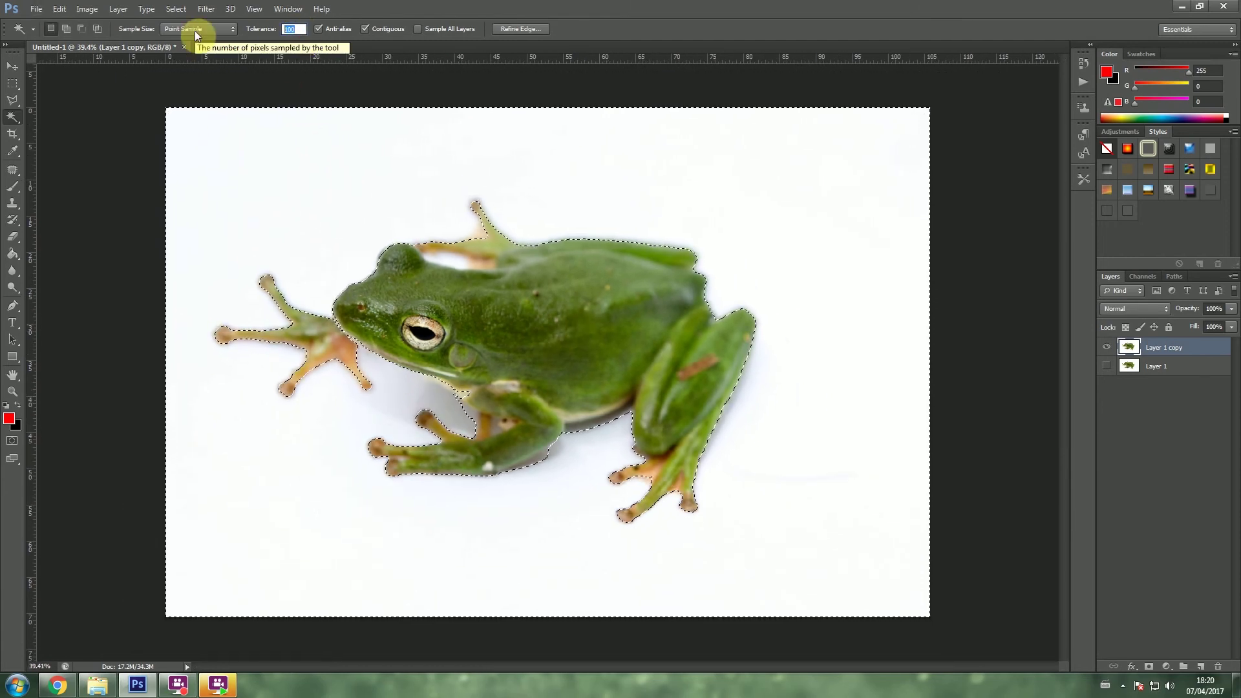
text(32)
key(Return)
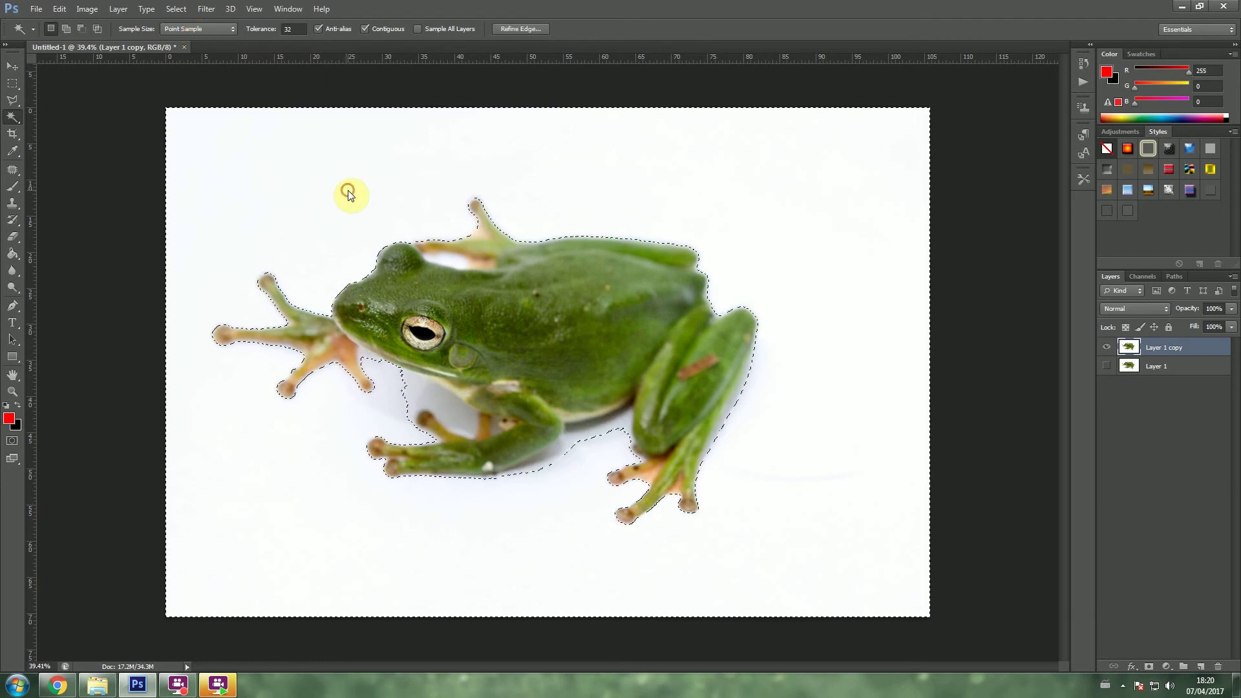
click(452, 234)
key(Delete)
Select and delete the leftover grey shadow areas between the frog's chin and its front leg.
click(442, 397)
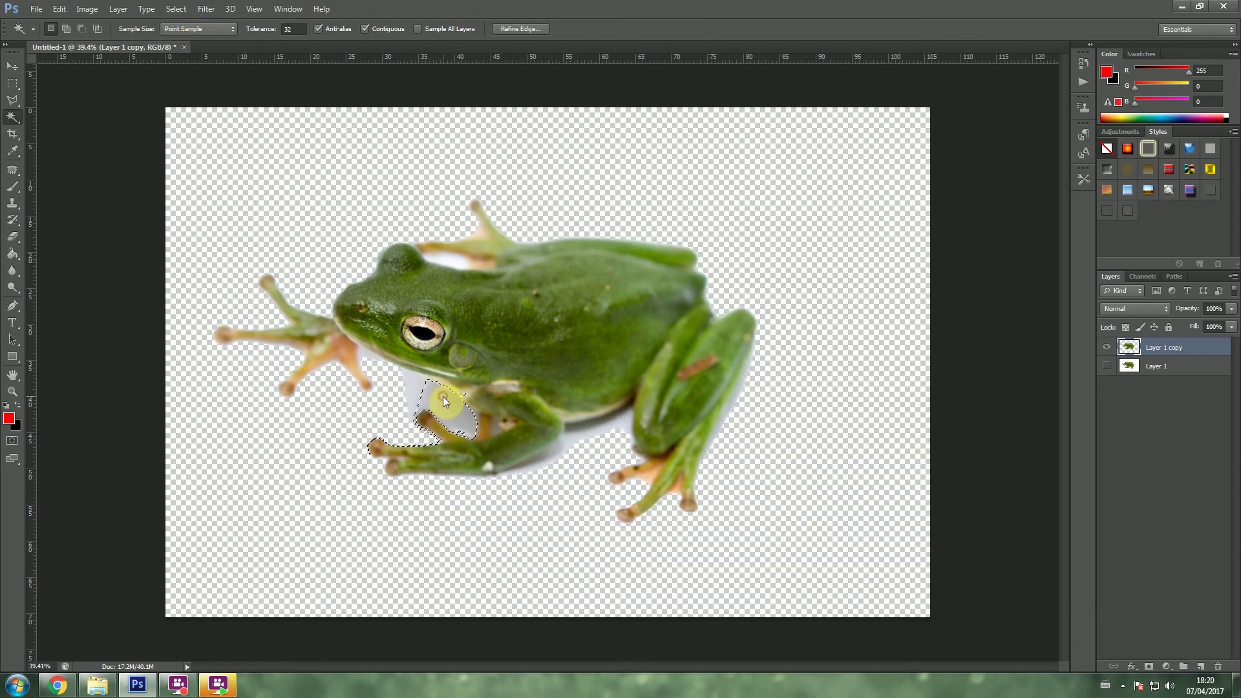
key(Delete)
click(417, 386)
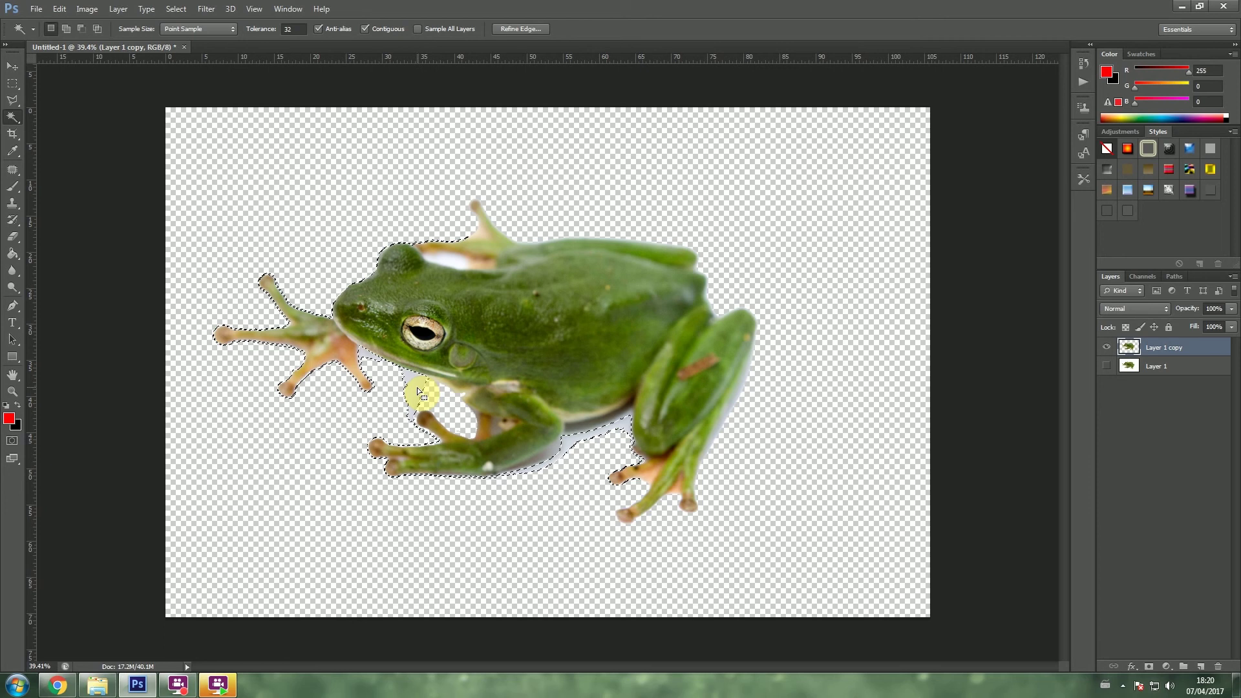
Delete the remaining shadow behind the frog's front leg and under its belly, and deselect.
click(541, 463)
key(Delete)
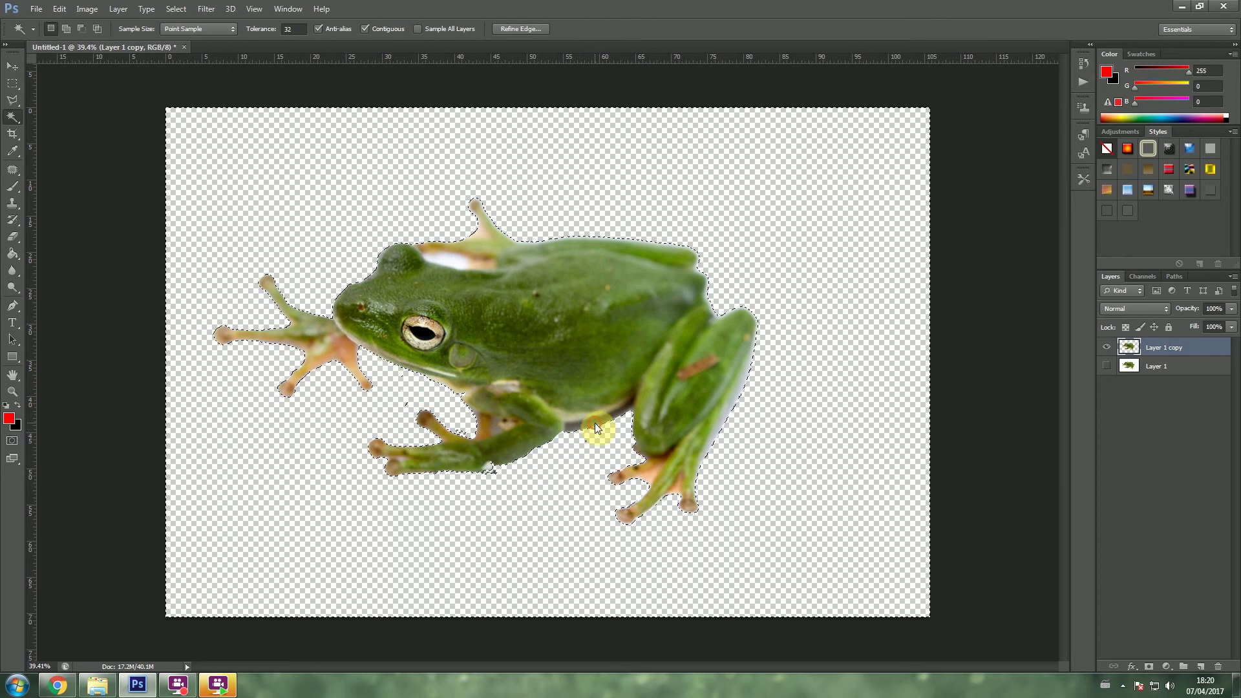
click(620, 419)
key(ctrl+d)
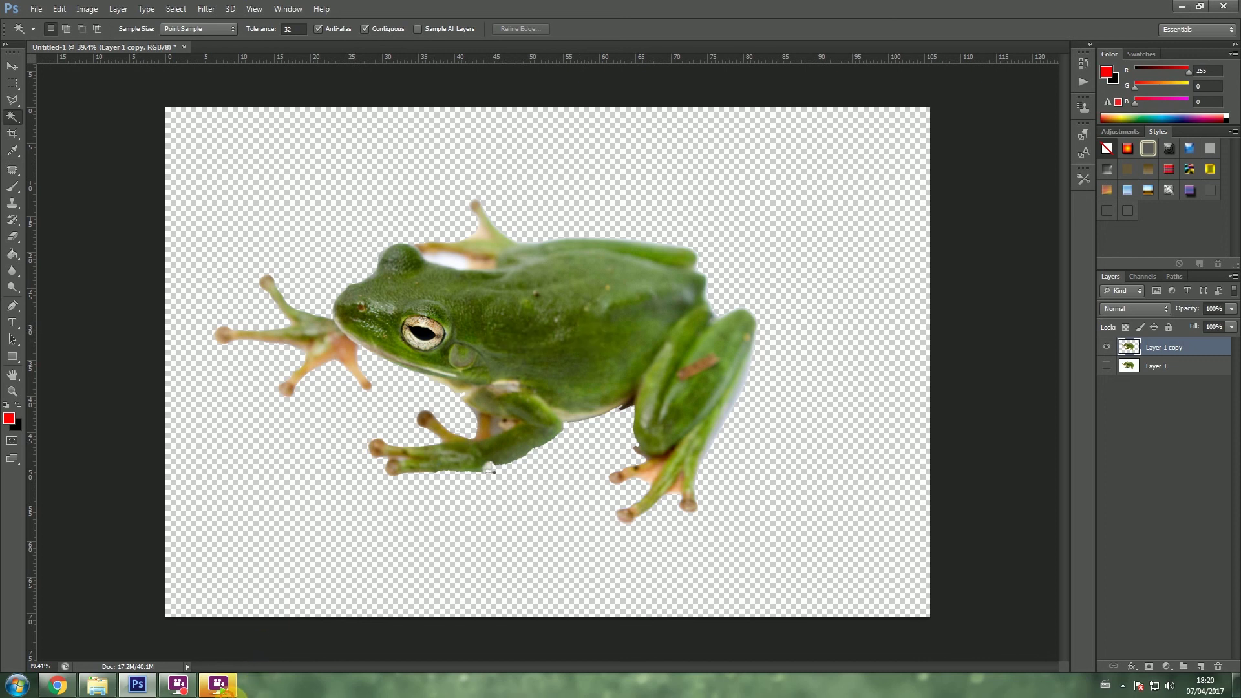
click(220, 686)
key(alt+Tab)
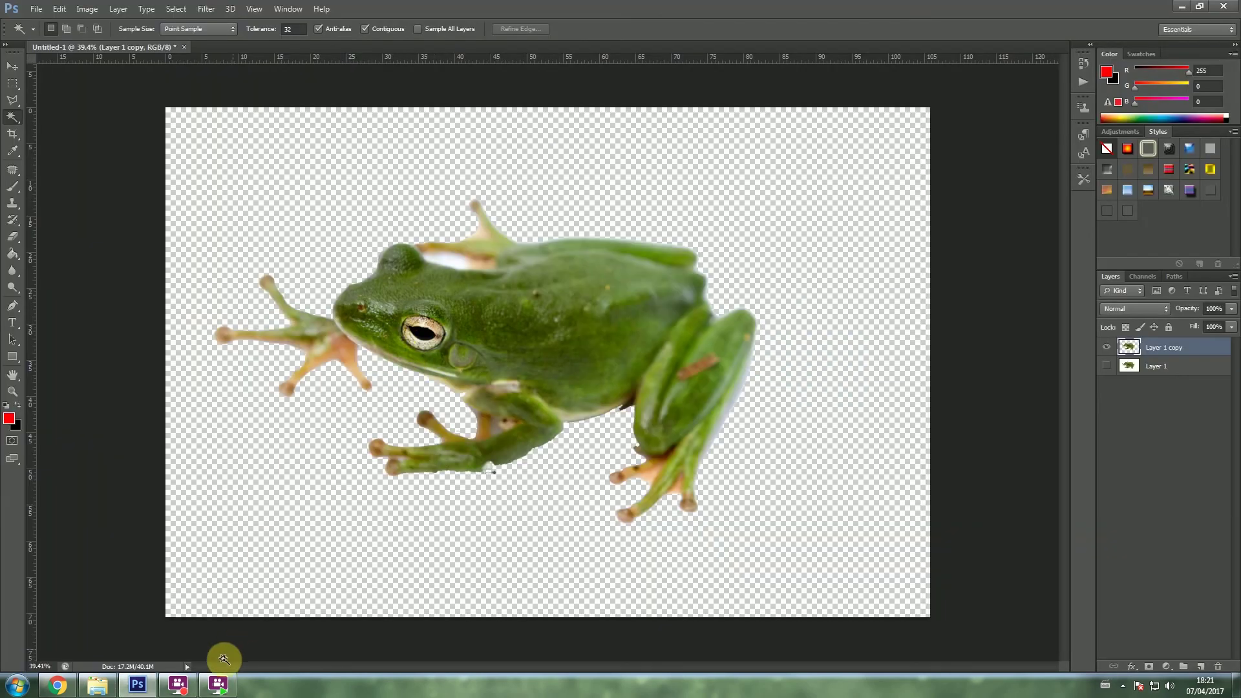